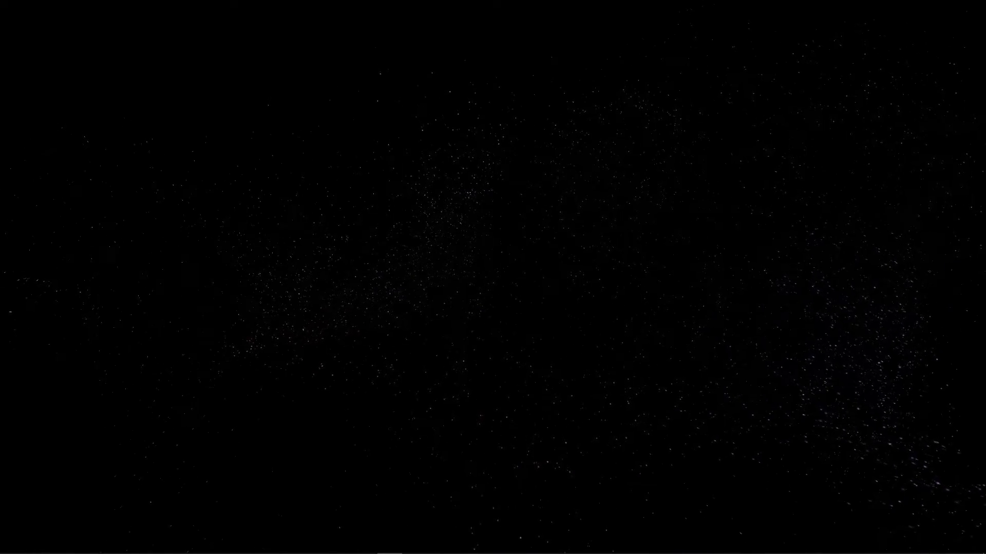
pyautogui.click(364, 548)
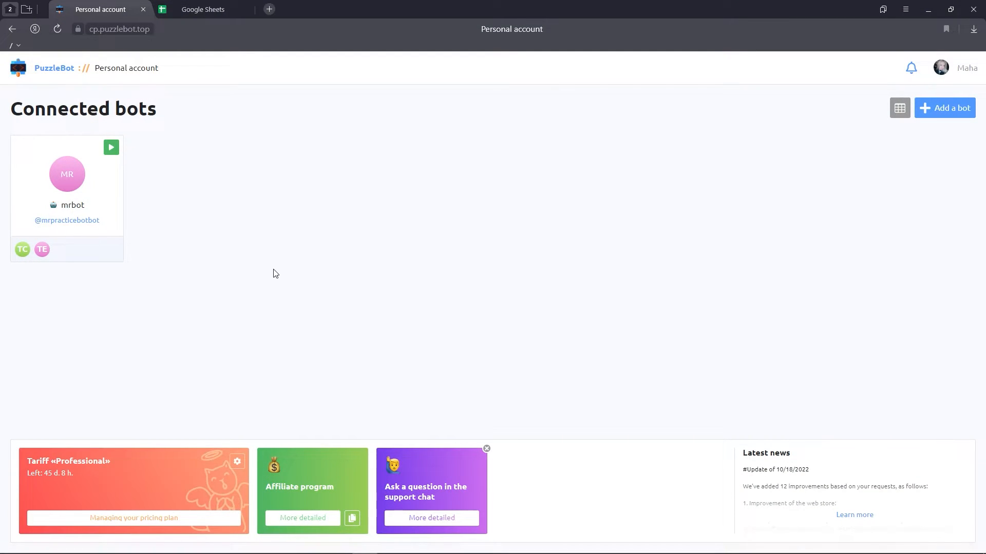
# - Open the integration settings of the connected bot mrbot
pyautogui.click(113, 157)
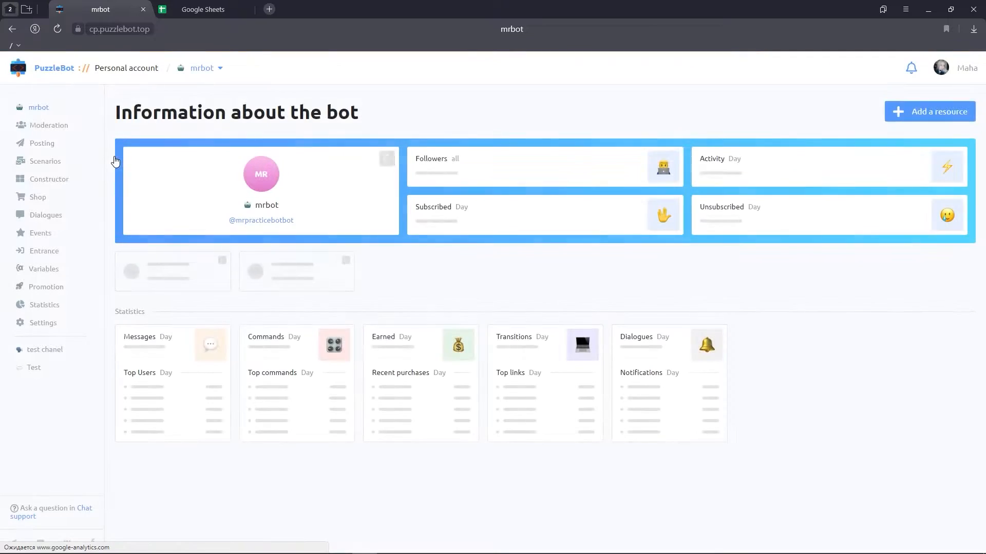
pyautogui.click(53, 323)
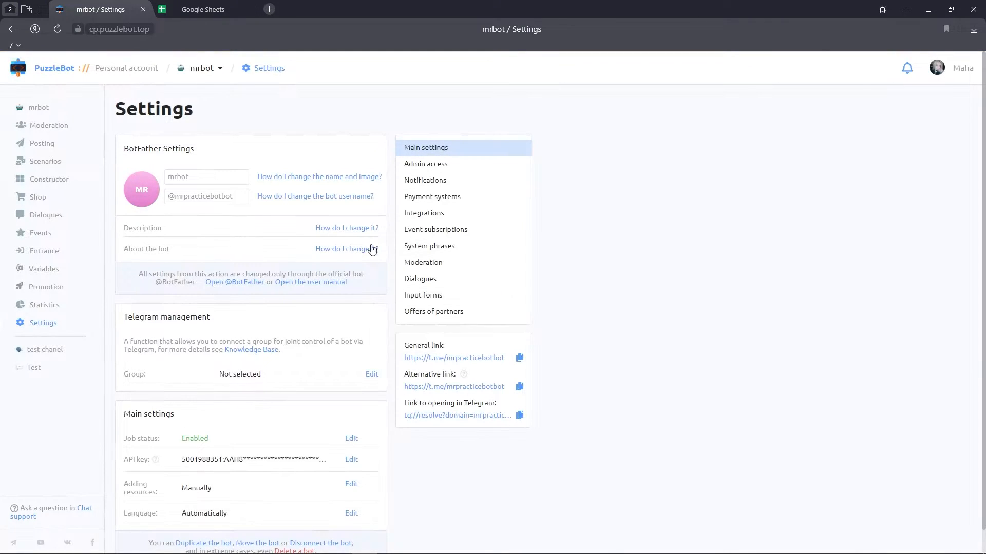
pyautogui.click(427, 217)
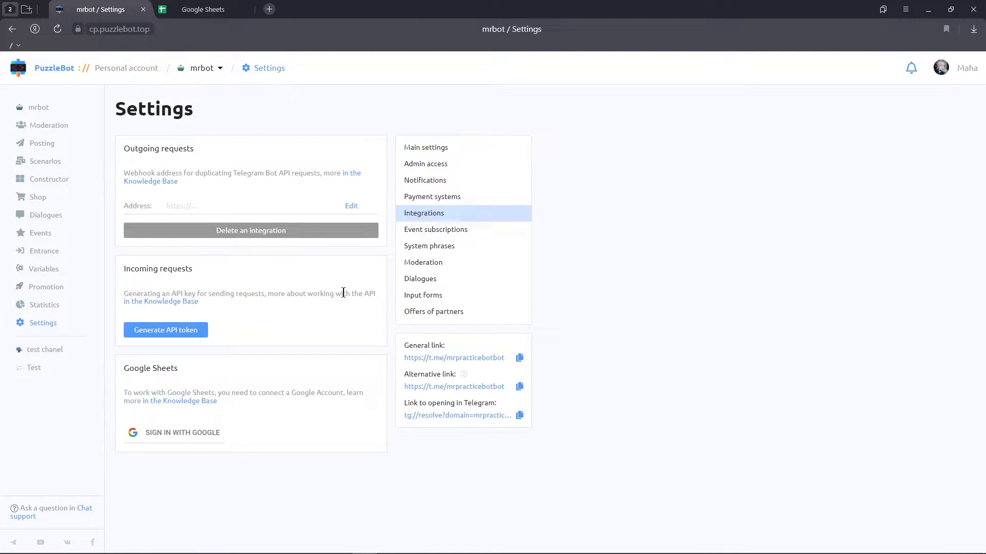
# - Connect a Google account for Google Sheets, granting PuzzleBot the Google Drive files permission and the other optional permission
pyautogui.click(184, 436)
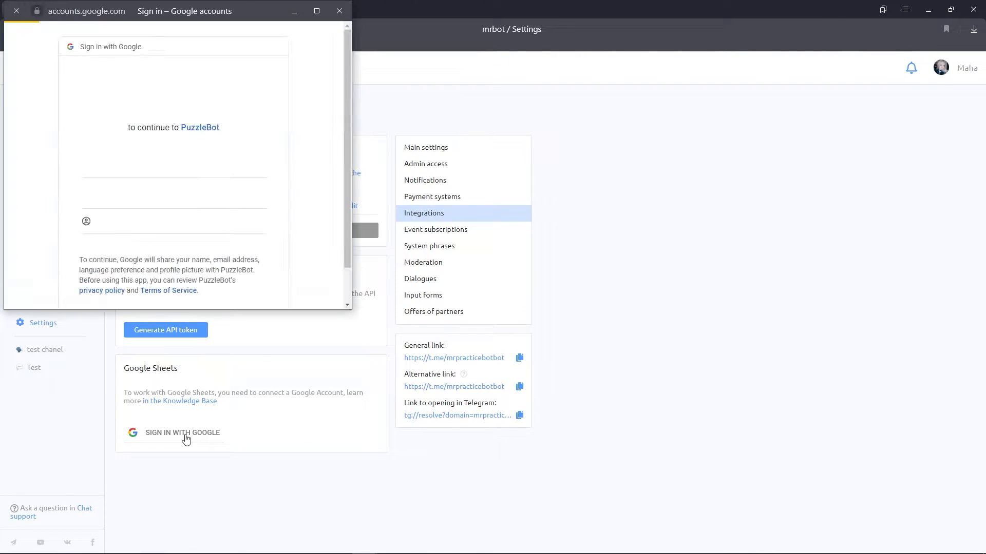
pyautogui.click(233, 169)
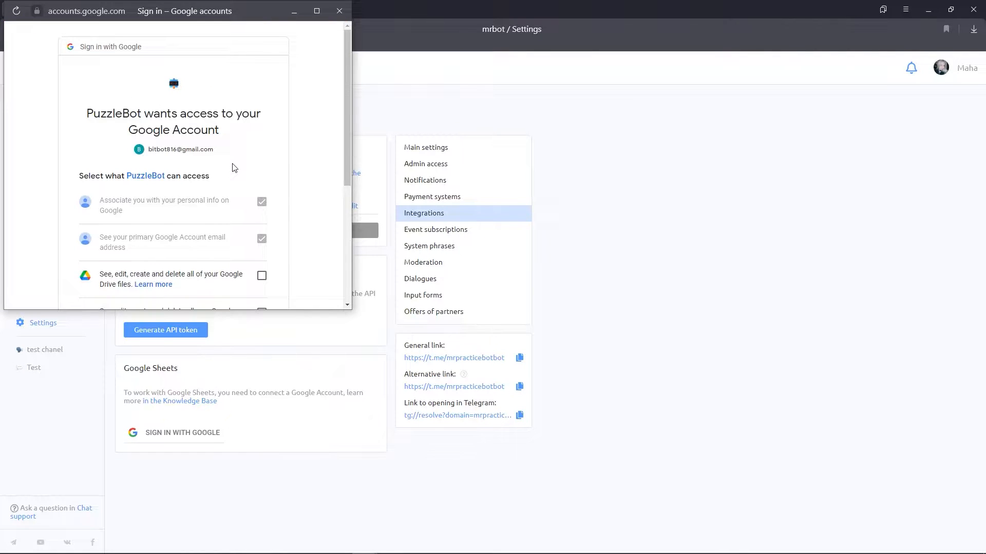
pyautogui.scroll(-1, 234, 169)
pyautogui.click(262, 225)
pyautogui.click(262, 262)
pyautogui.scroll(-3, 261, 262)
pyautogui.click(191, 250)
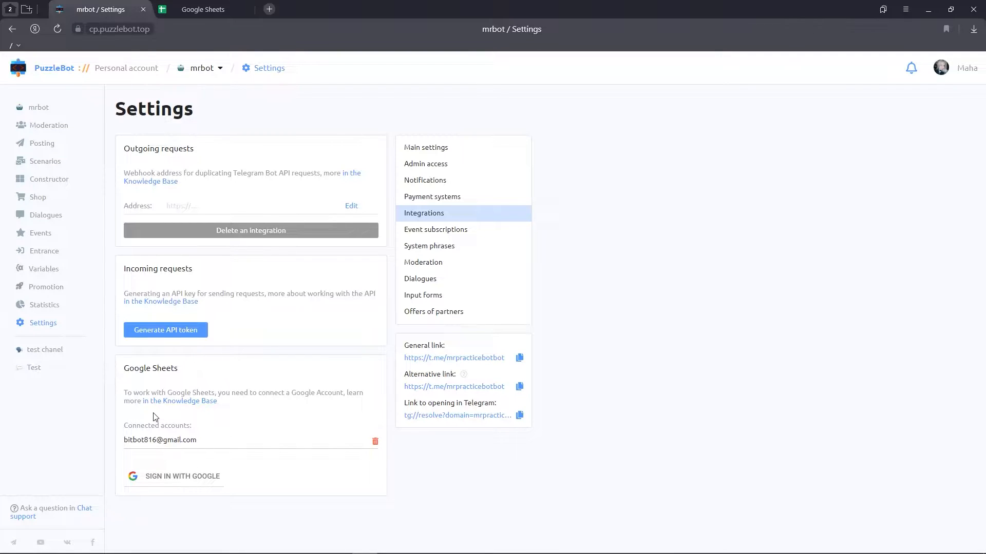
# - Switch to Google Sheets, create a blank spreadsheet and name it bot
pyautogui.click(222, 14)
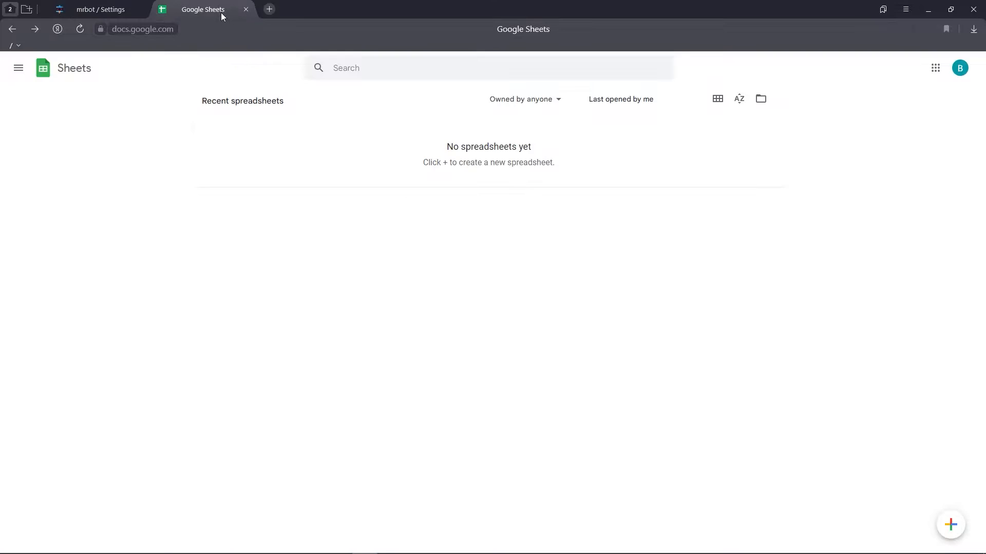
pyautogui.click(950, 524)
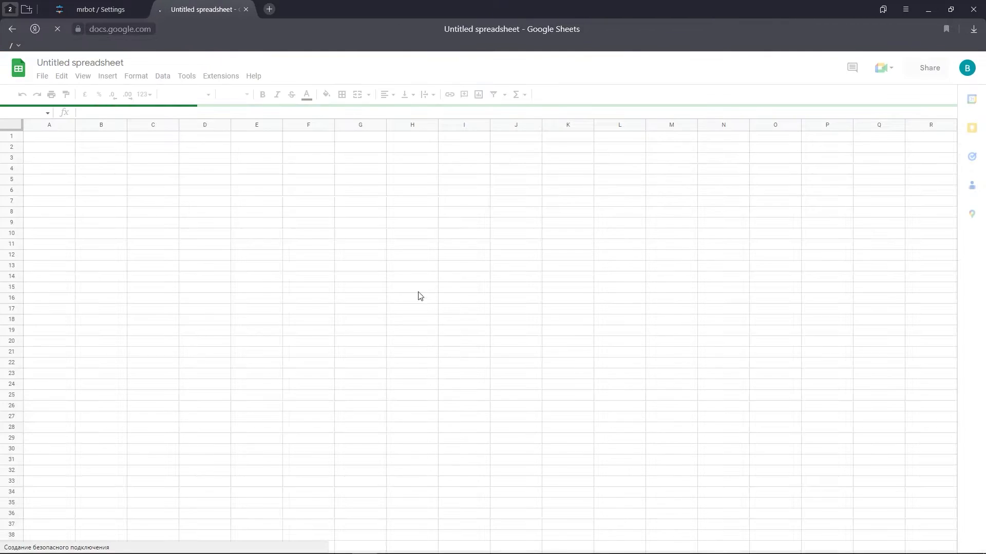
pyautogui.click(83, 63)
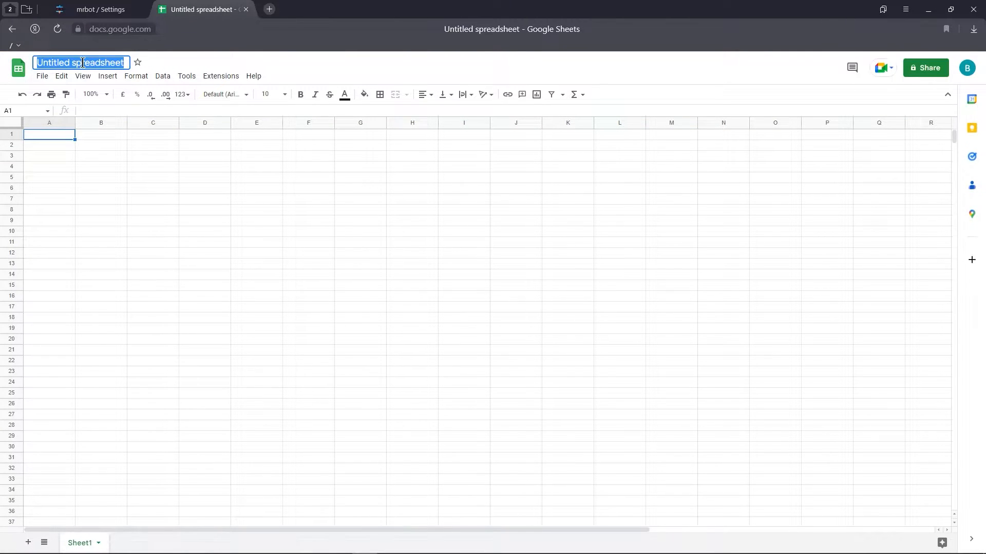
pyautogui.write('bot')
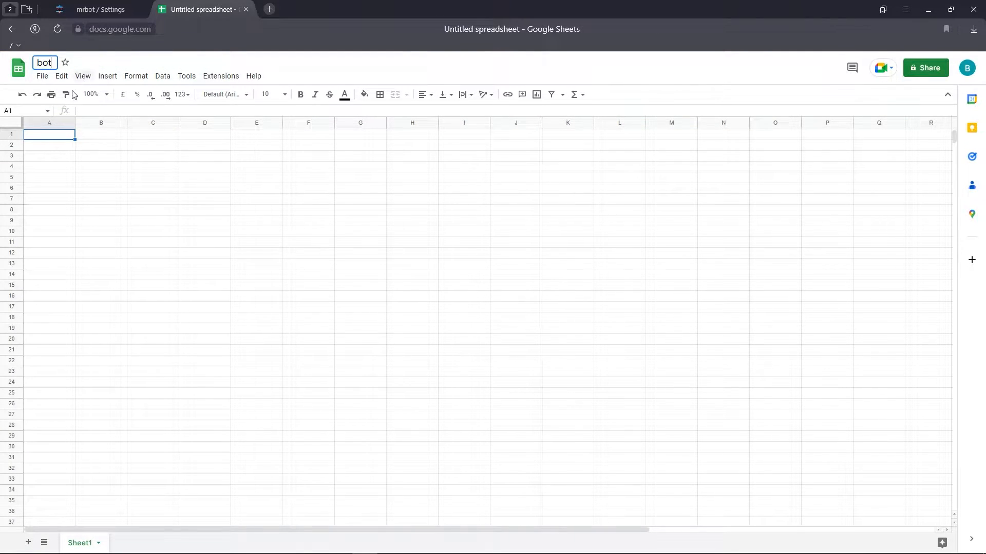
# - Enter the column headers user_id, username, first_name, last_name and join_date in cells A1 to E1
pyautogui.click(49, 138)
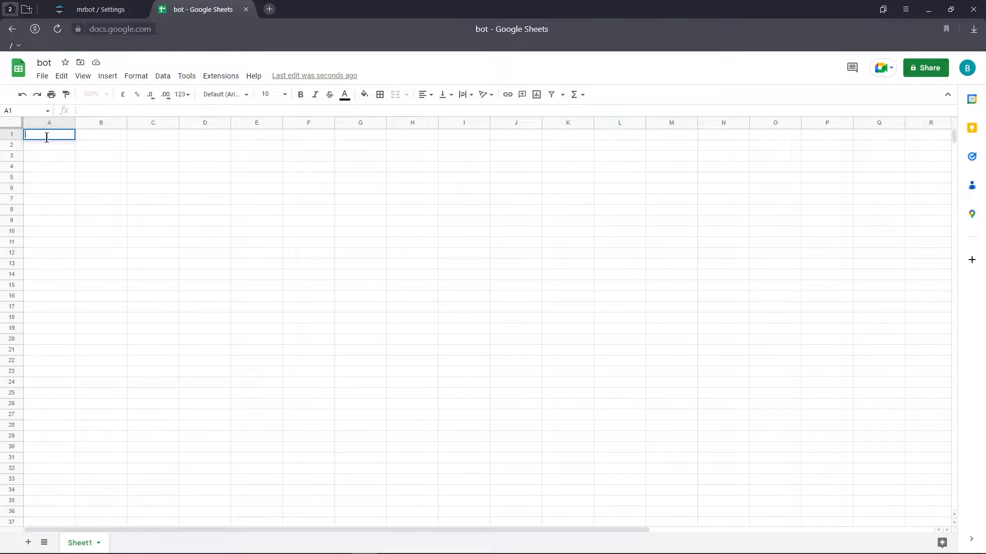
pyautogui.write('user_id')
pyautogui.press('Tab')
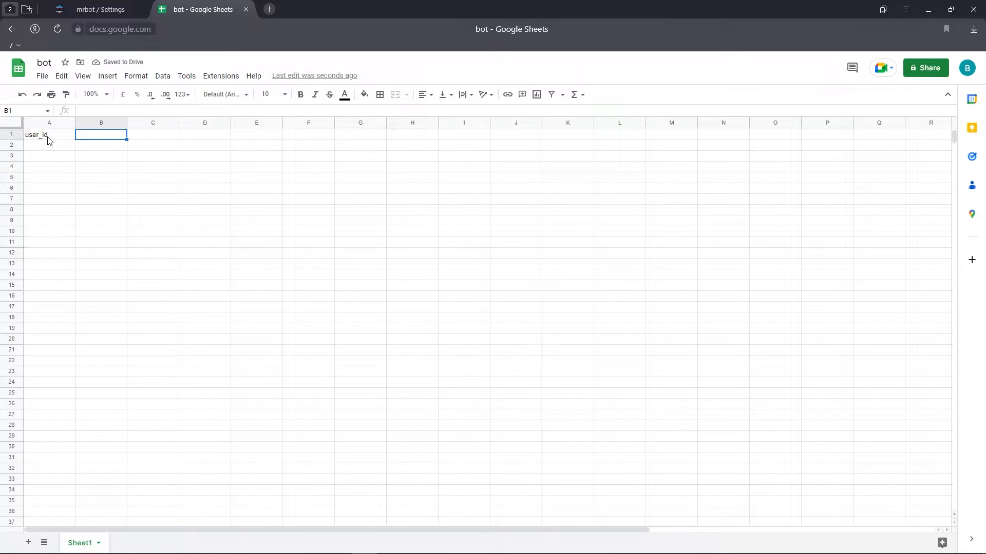
pyautogui.write('username')
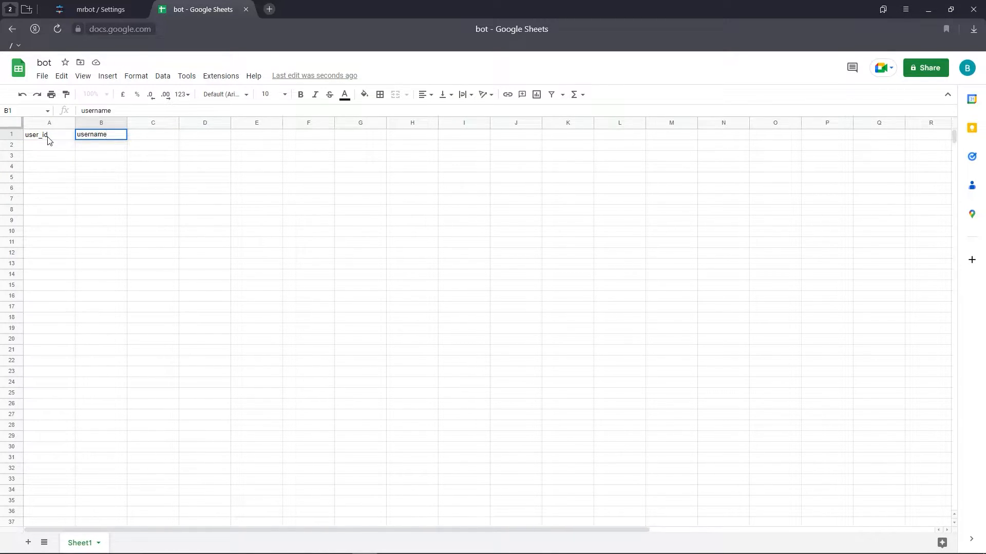
pyautogui.press('Tab')
pyautogui.write('first_name')
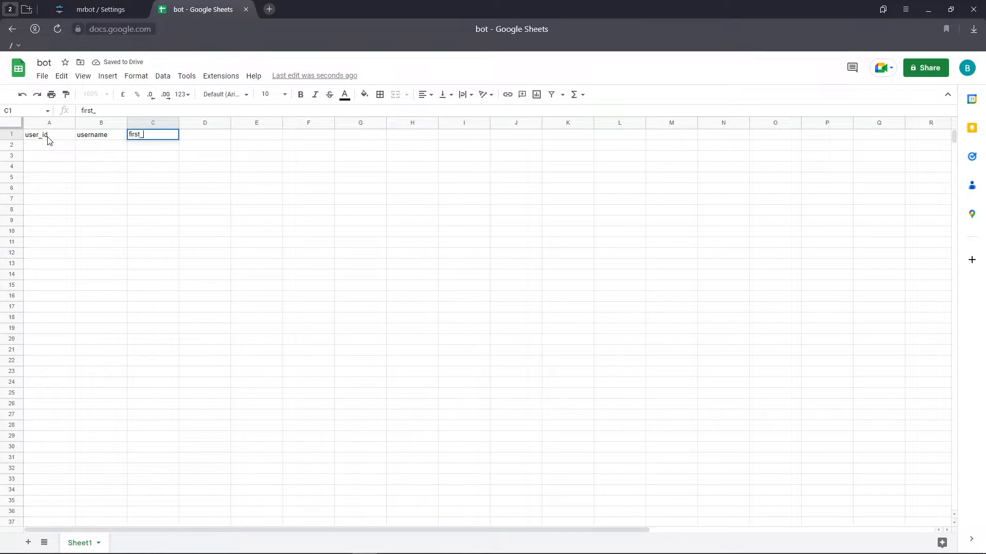
pyautogui.press('Tab')
pyautogui.write('last_name')
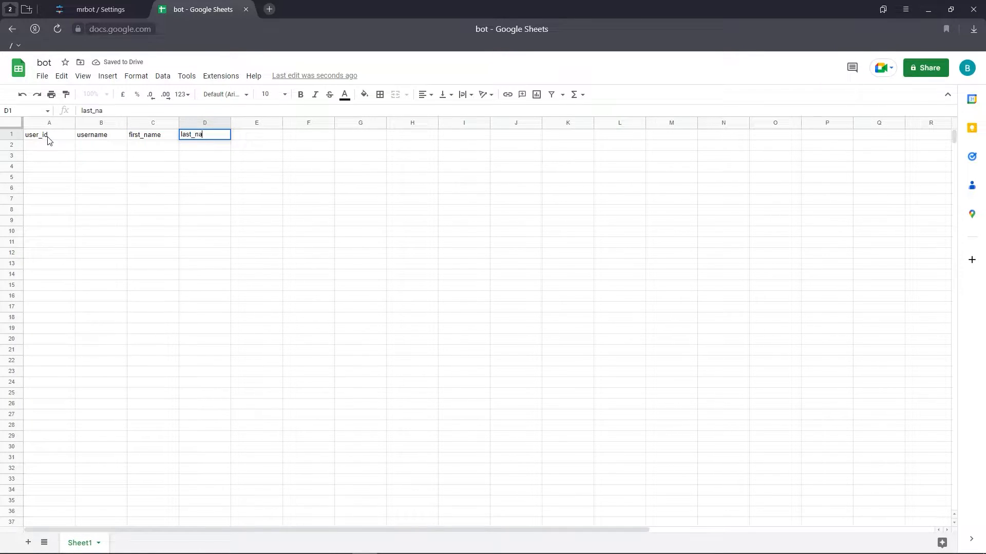
pyautogui.press('Tab')
pyautogui.write('join_date')
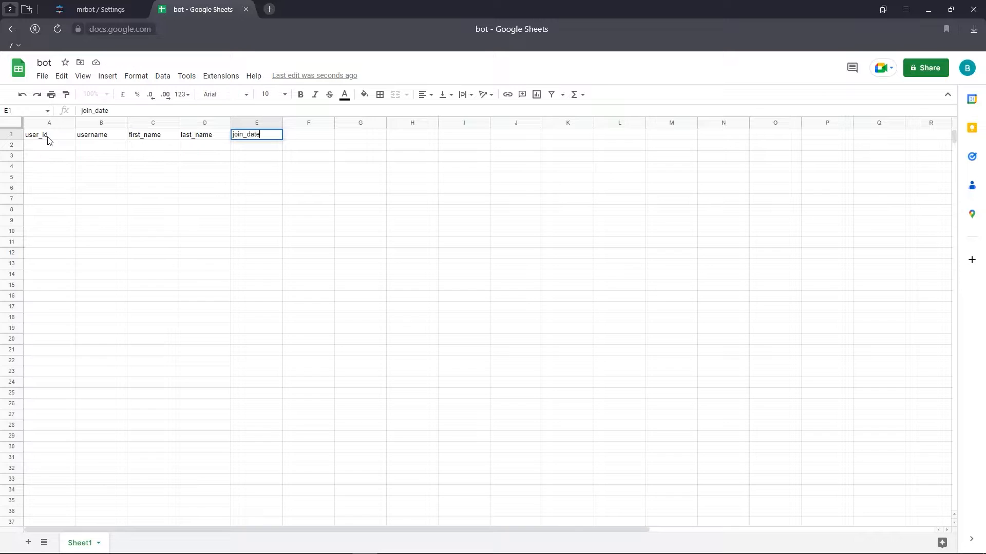
pyautogui.press('Tab')
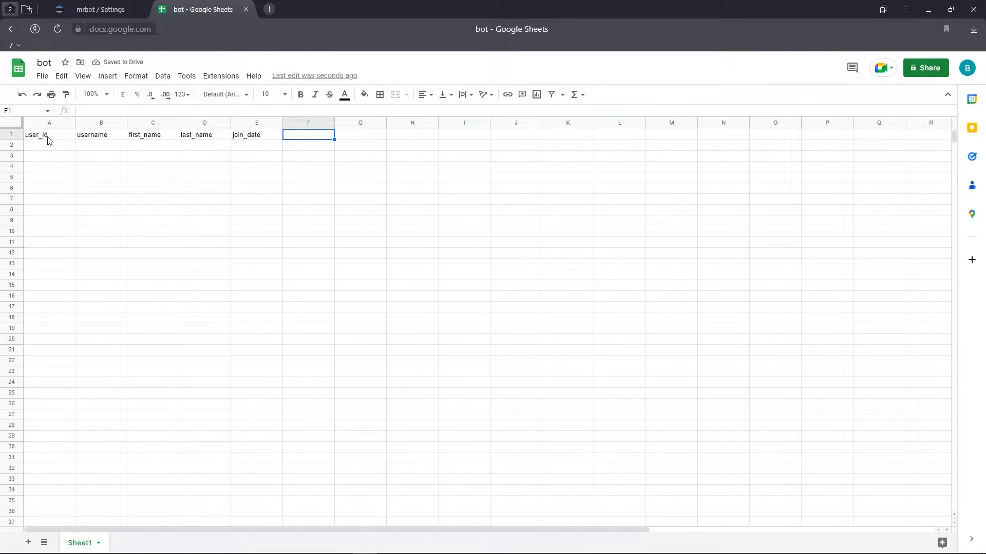
# - Return to PuzzleBot's constructor and add the text "Do you want to register for the event?" to the /start command
pyautogui.click(95, 9)
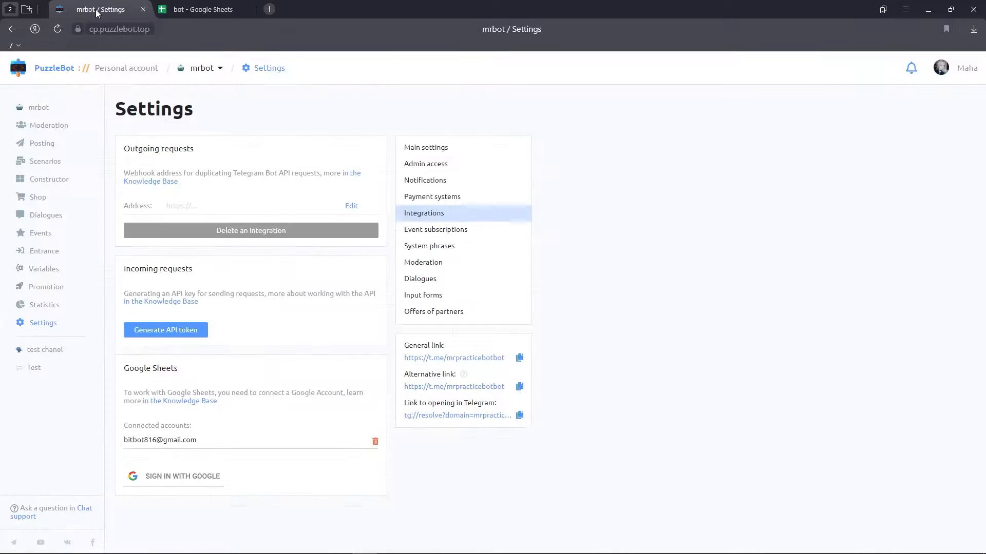
pyautogui.click(65, 178)
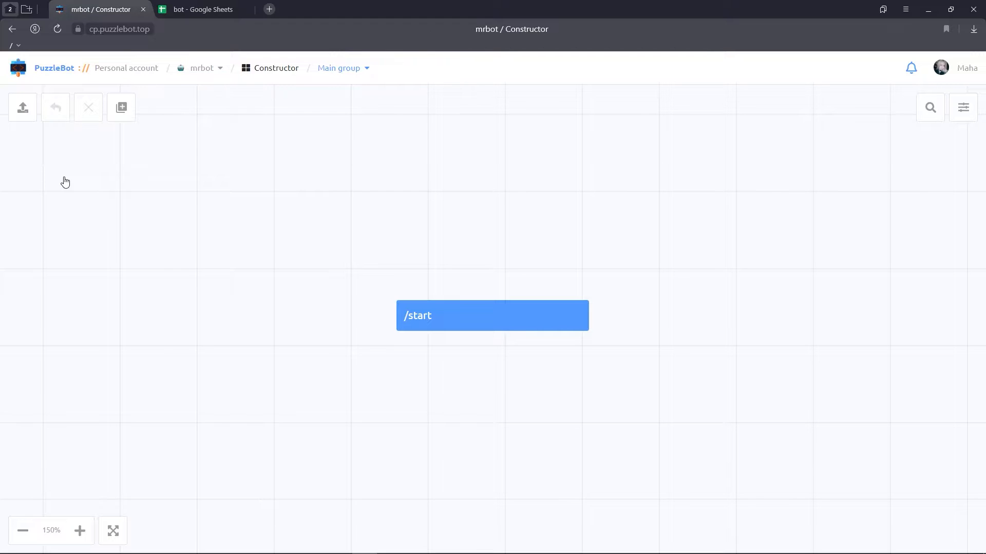
pyautogui.click(459, 316)
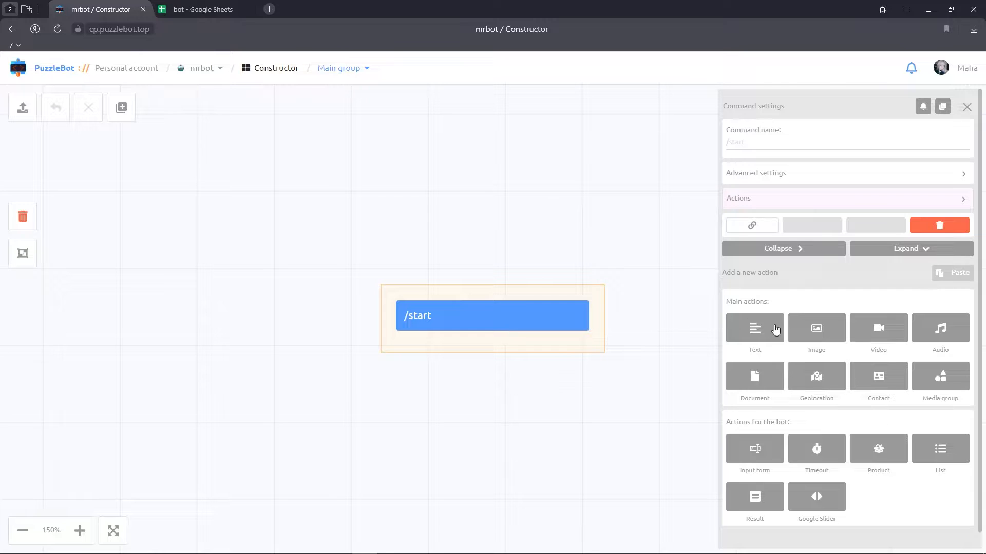
pyautogui.click(770, 327)
pyautogui.write('Do you want')
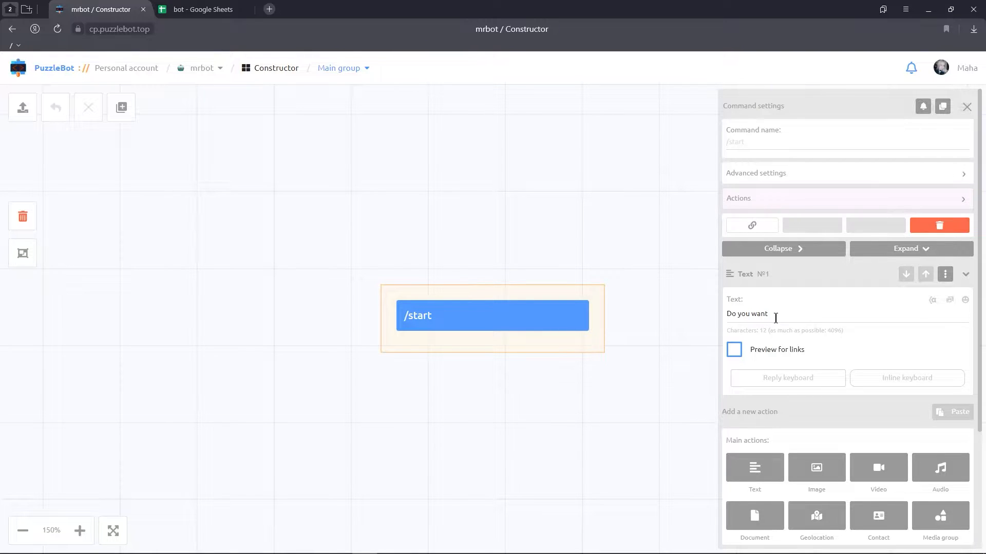
pyautogui.write(' to register for the event?')
# - Add an inline button Yes that jumps to a new command named Registration, and save the /start command changes
pyautogui.click(870, 378)
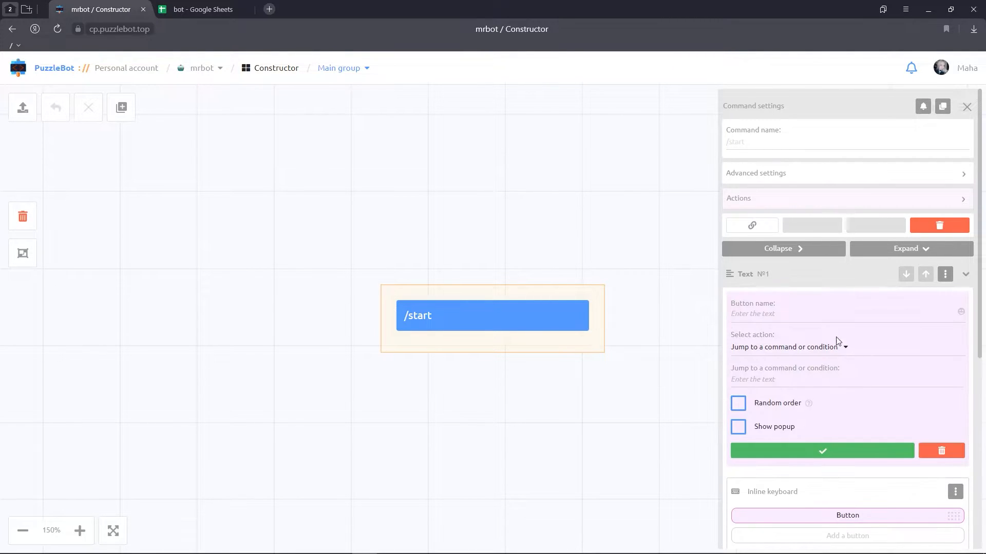
pyautogui.click(791, 313)
pyautogui.write('Yes')
pyautogui.write('Rec')
pyautogui.write('istration')
pyautogui.click(769, 455)
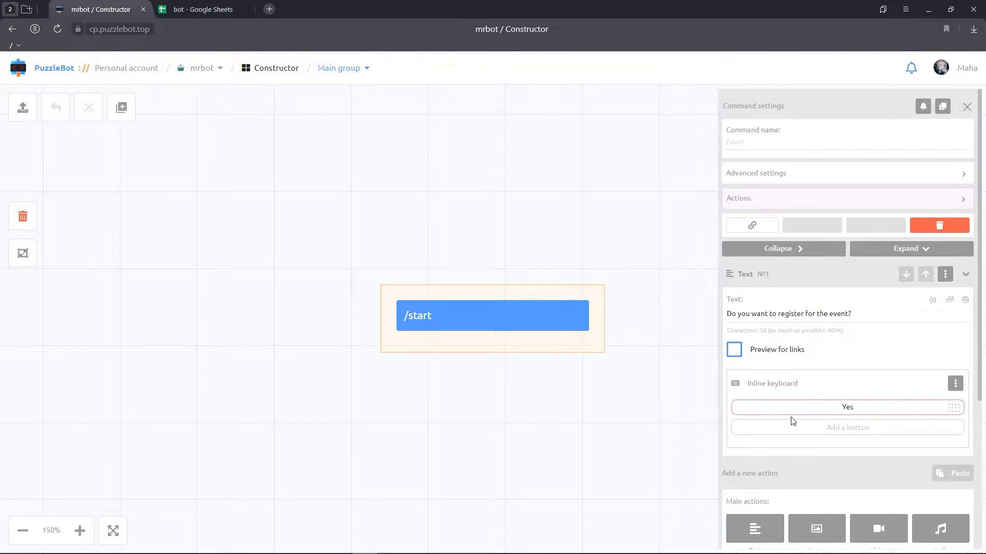
pyautogui.click(965, 107)
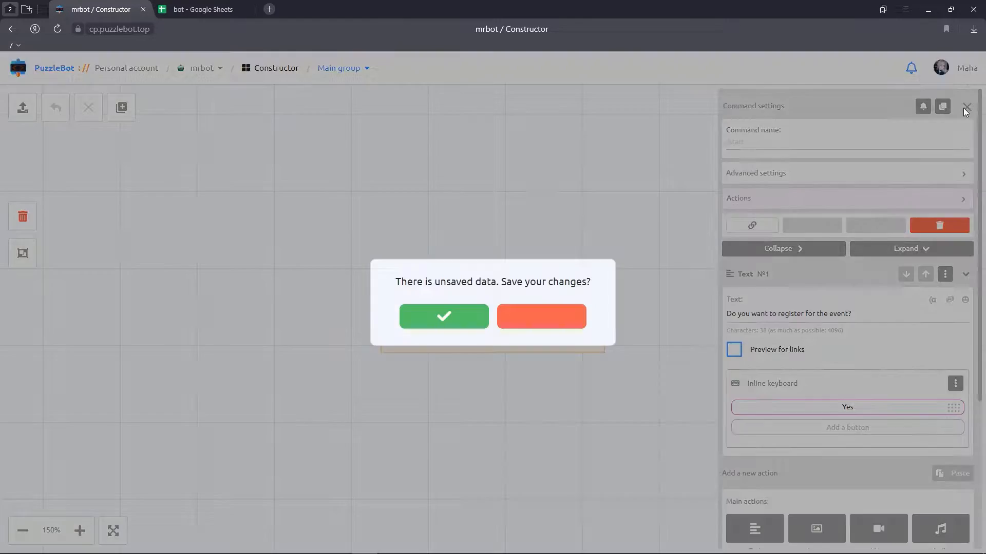
pyautogui.click(469, 308)
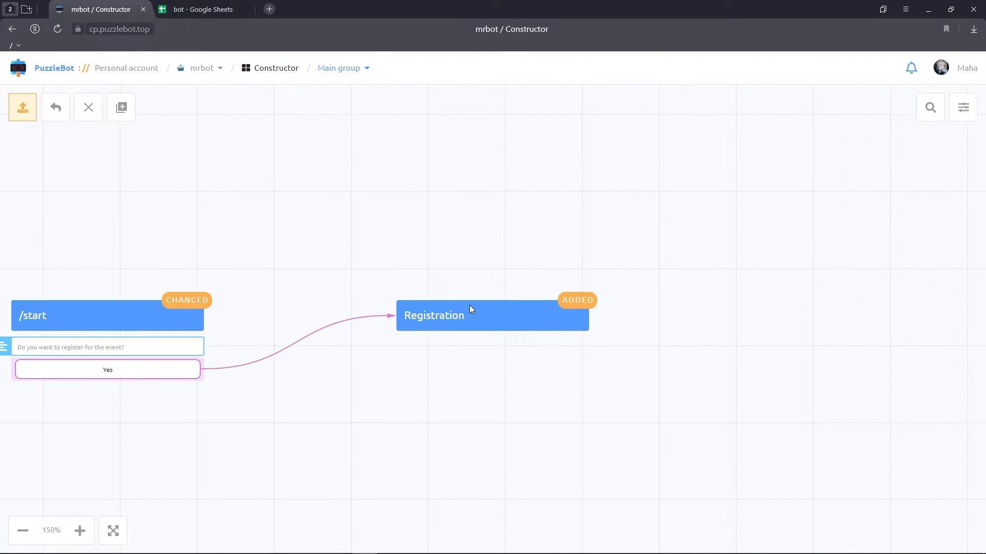
# - Add the Google Spreadsheets action Create row to the Registration command
pyautogui.click(502, 320)
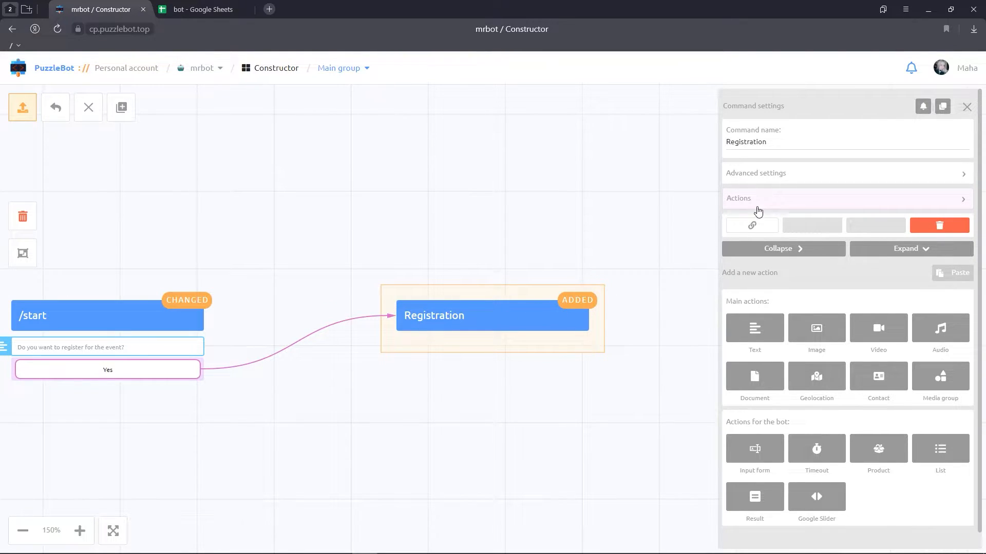
pyautogui.click(762, 206)
pyautogui.click(779, 323)
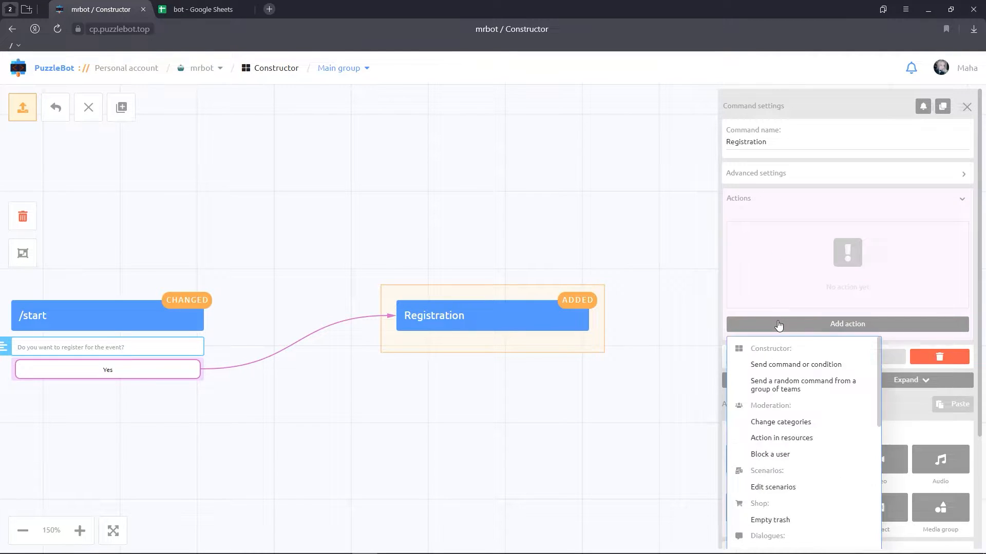
pyautogui.scroll(-3, 782, 395)
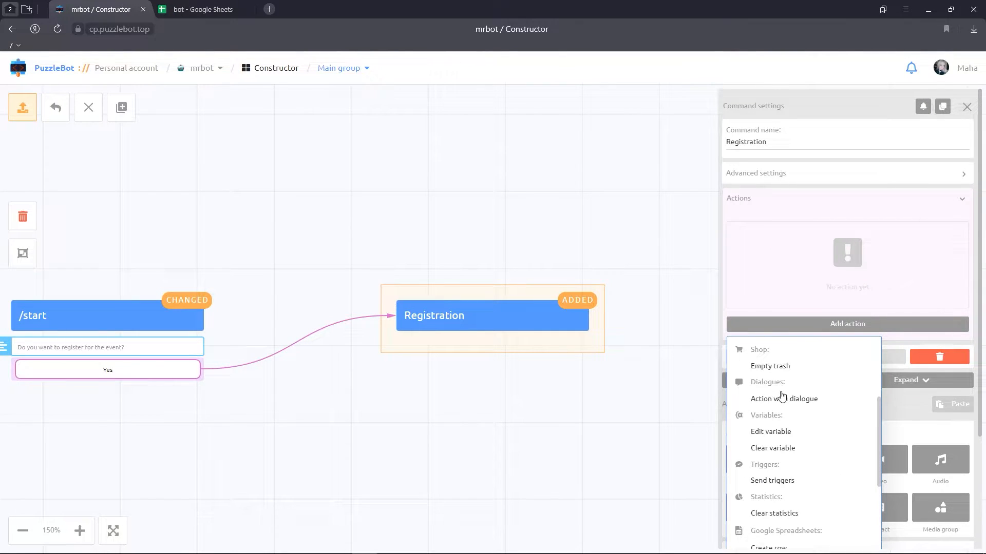
pyautogui.scroll(-5, 781, 395)
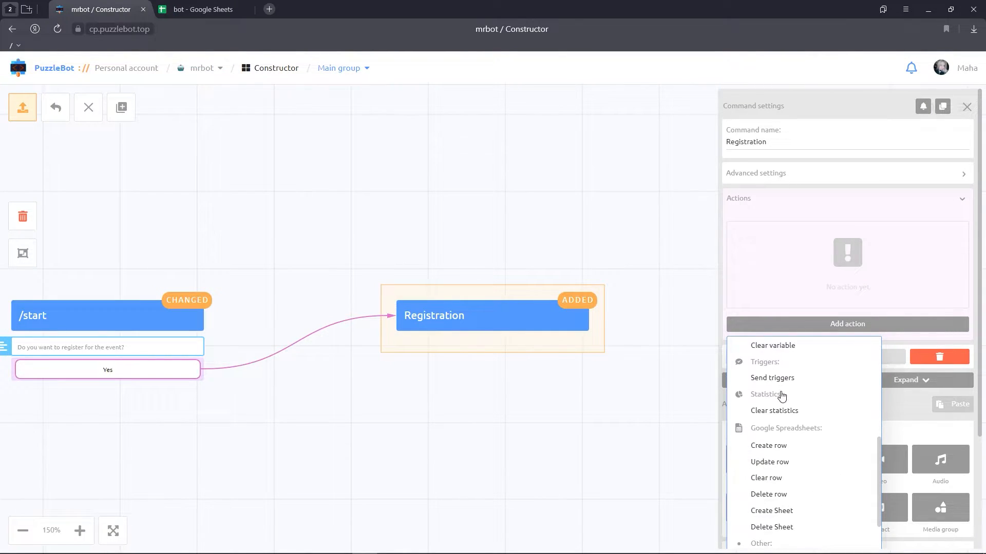
pyautogui.click(770, 445)
# - Set the Create row action's table to bot and its sheet to Sheet1
pyautogui.click(787, 354)
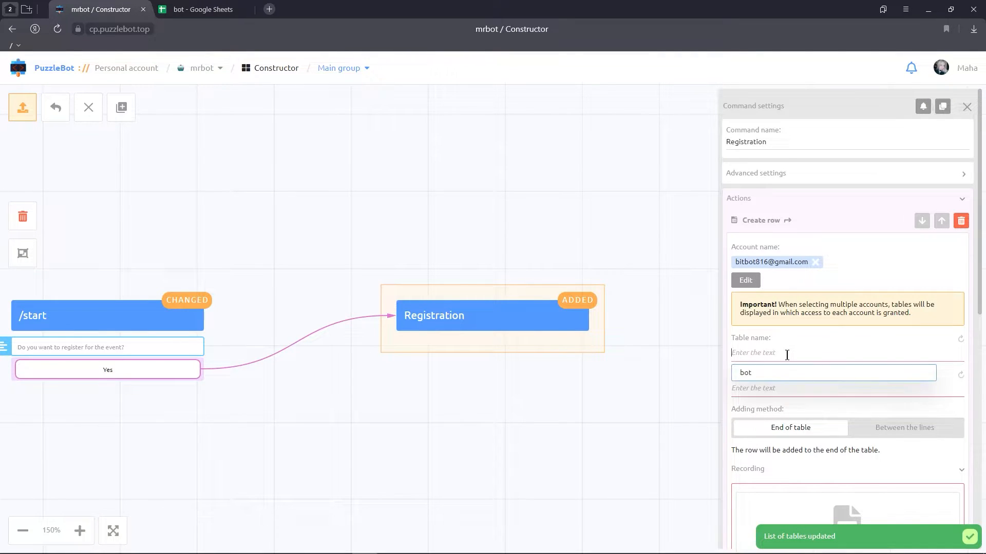
pyautogui.click(781, 374)
pyautogui.click(776, 392)
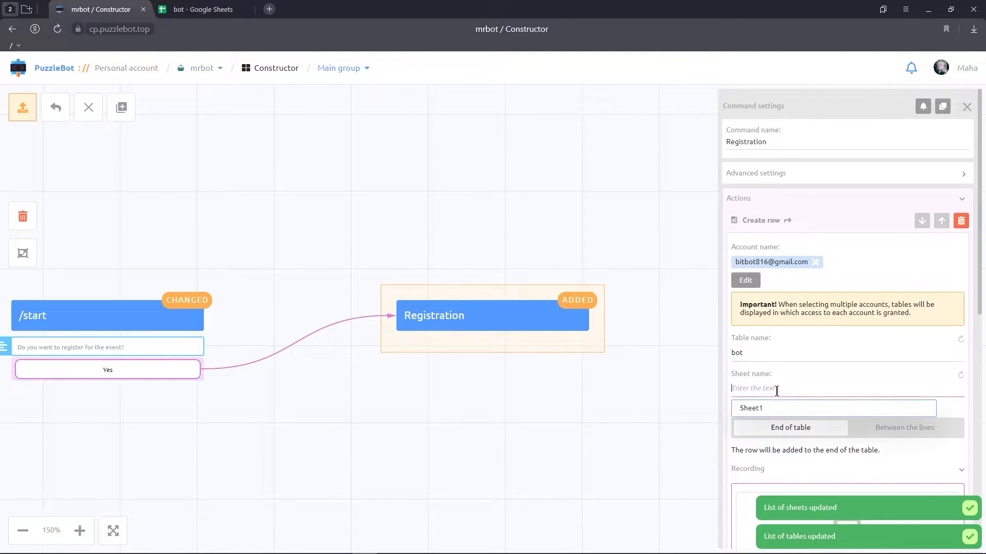
pyautogui.click(774, 408)
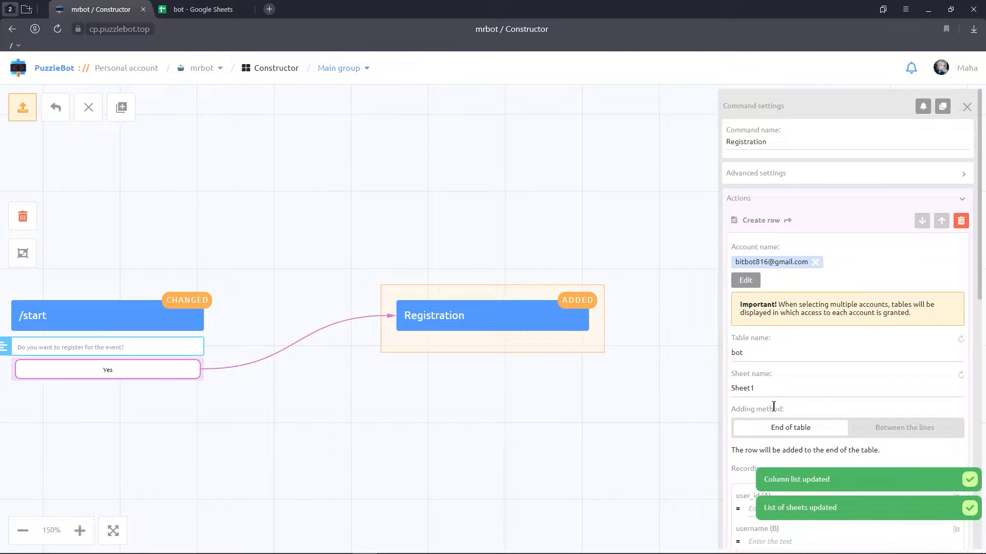
# - Map the Create row action's user_id column to the USER_ID_TEXT variable and its username column to USERNAME_TEXT
pyautogui.scroll(-5, 774, 407)
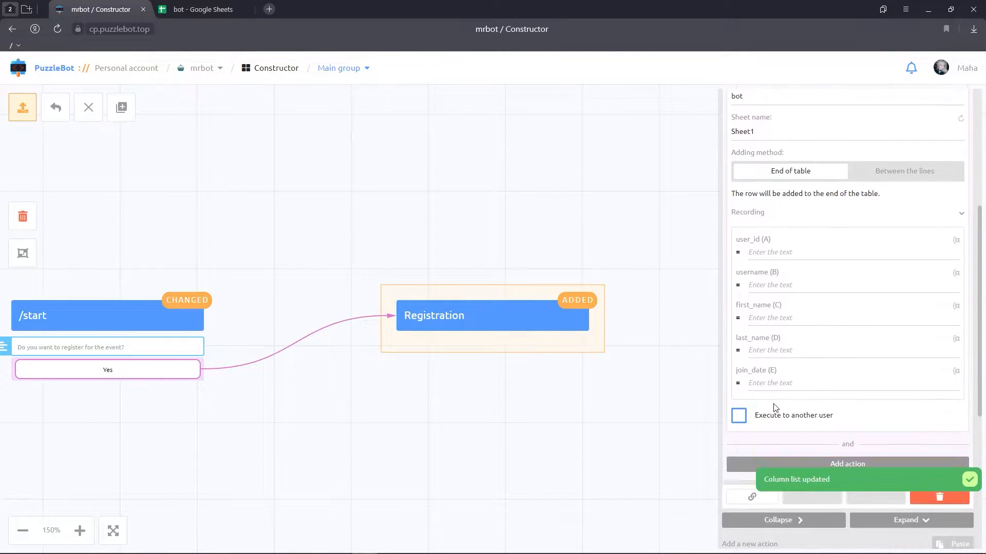
pyautogui.click(955, 241)
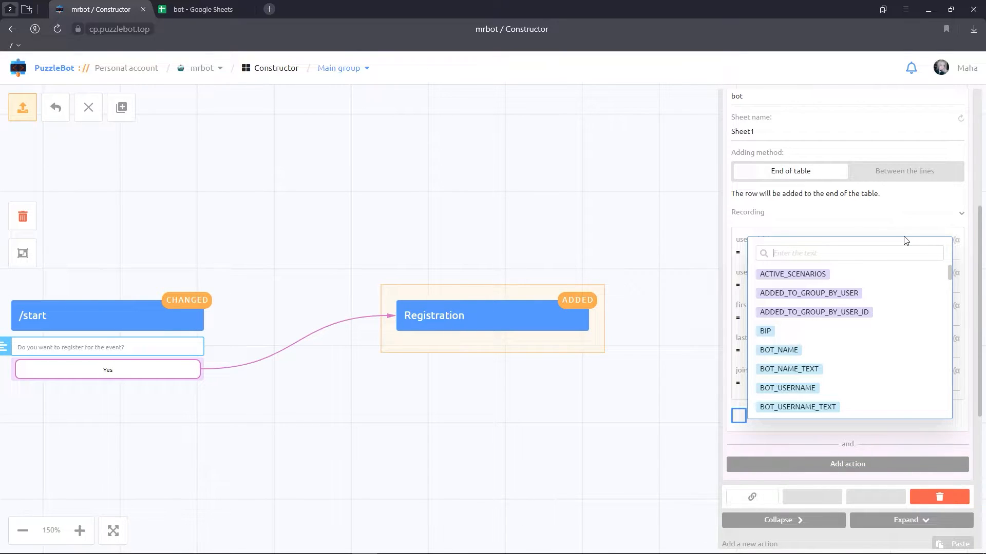
pyautogui.write('use')
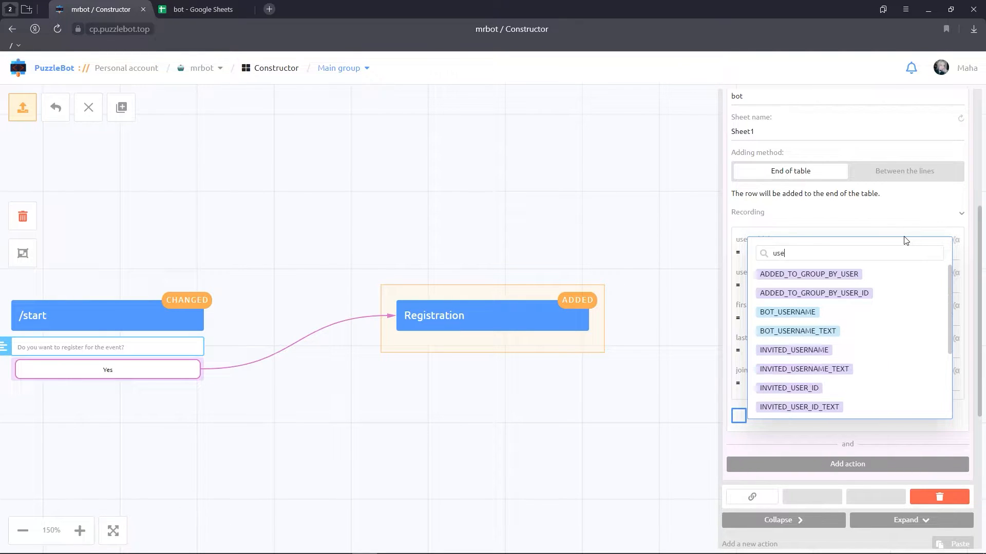
pyautogui.write('r_')
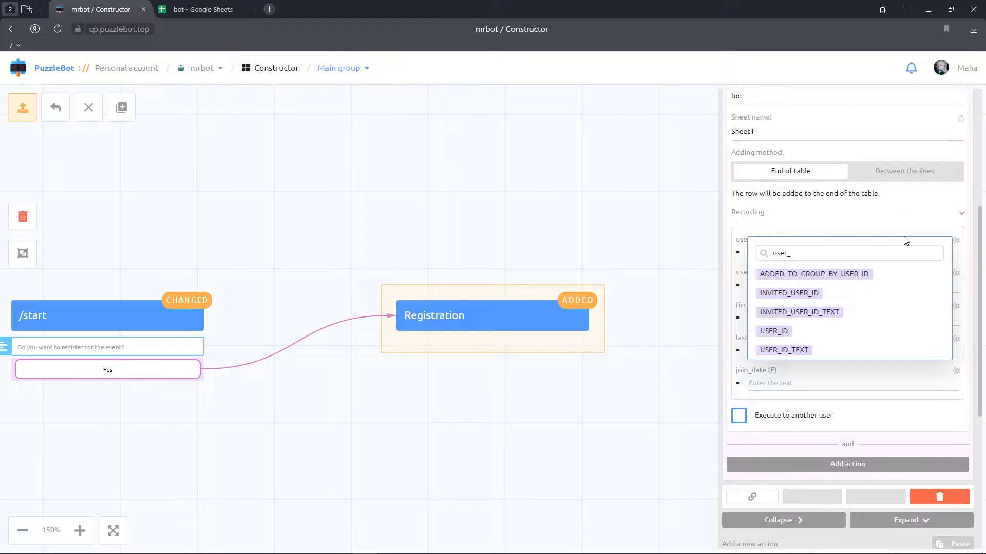
pyautogui.click(802, 351)
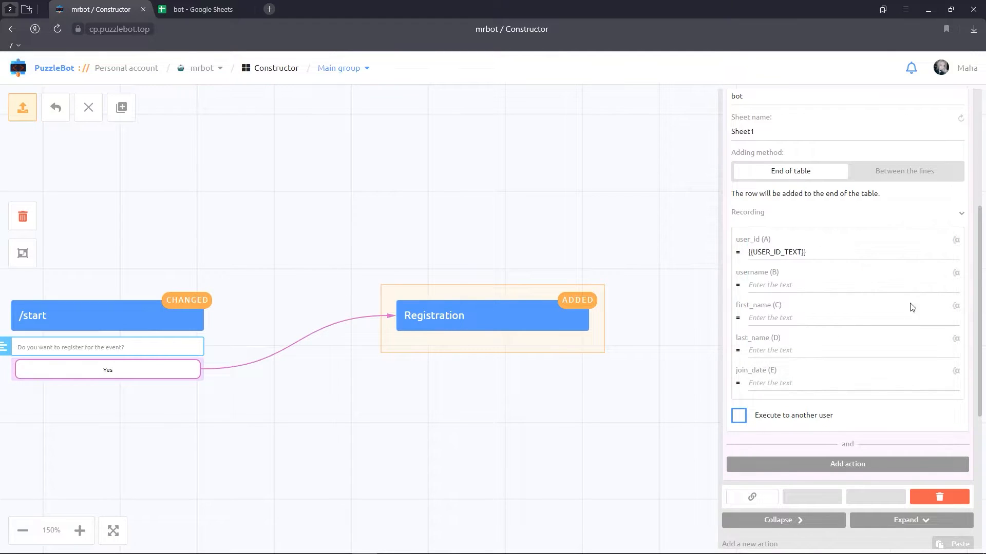
pyautogui.click(958, 276)
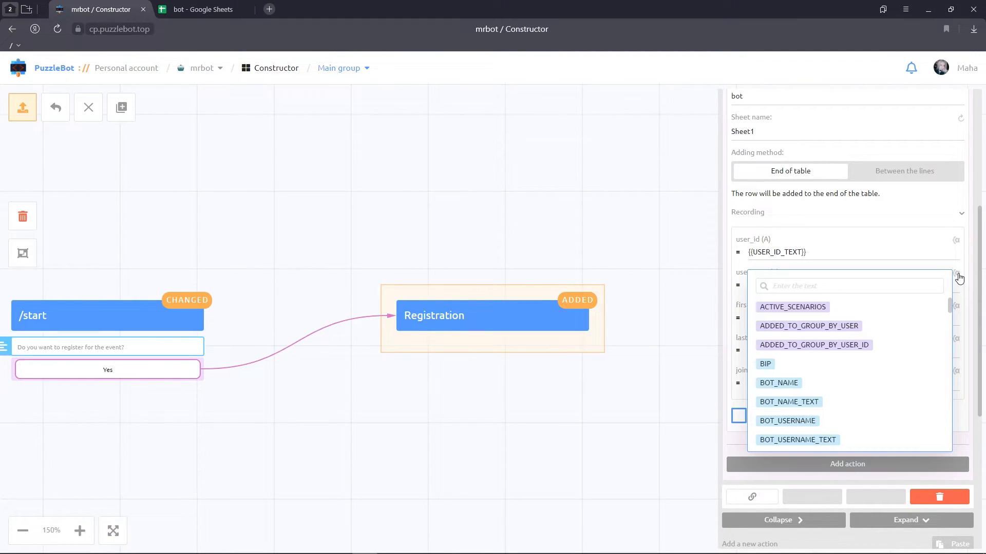
pyautogui.write('userna')
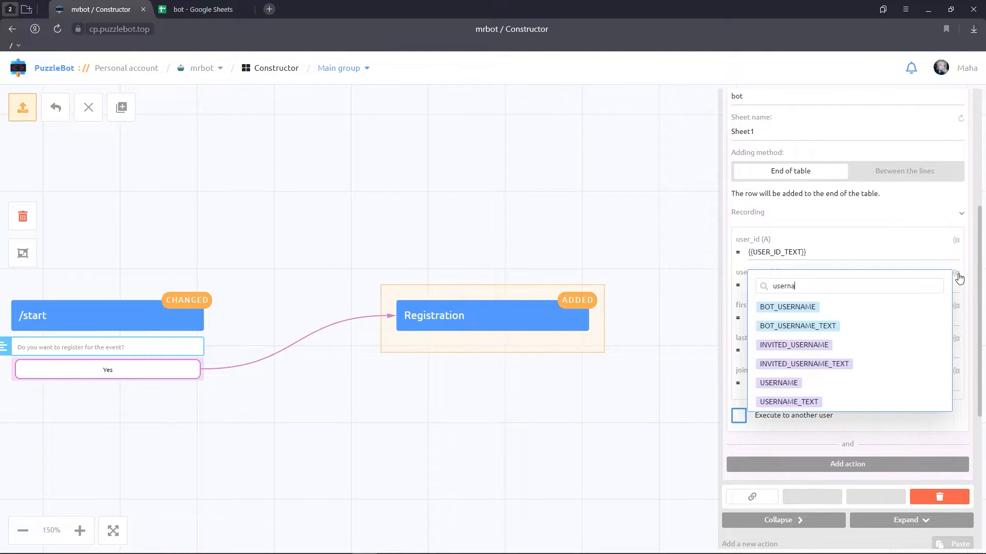
pyautogui.click(812, 402)
# - Map the first_name column to the FIRST_NAME_TEXT variable and the last_name column to LAST_NAME_TEXT
pyautogui.click(957, 307)
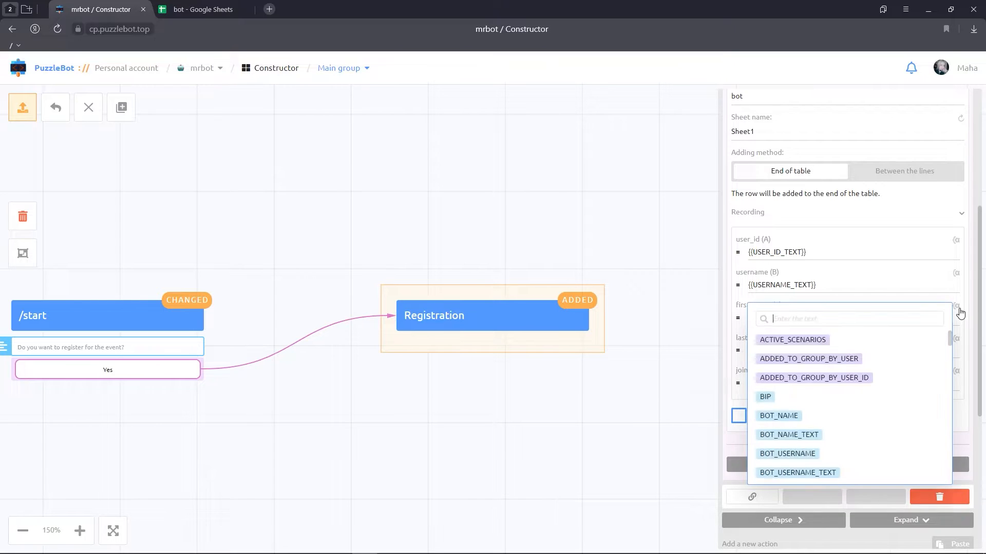
pyautogui.write('fir')
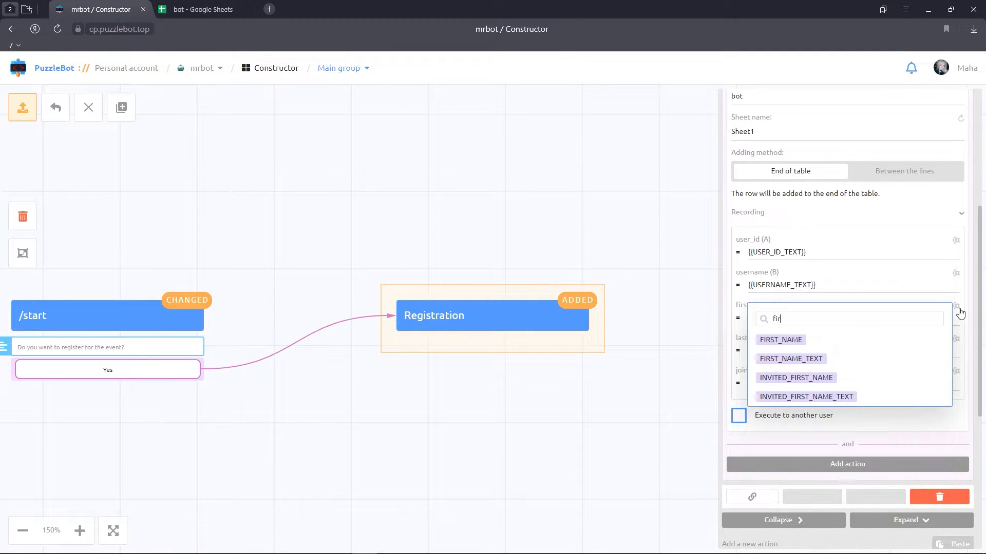
pyautogui.click(805, 358)
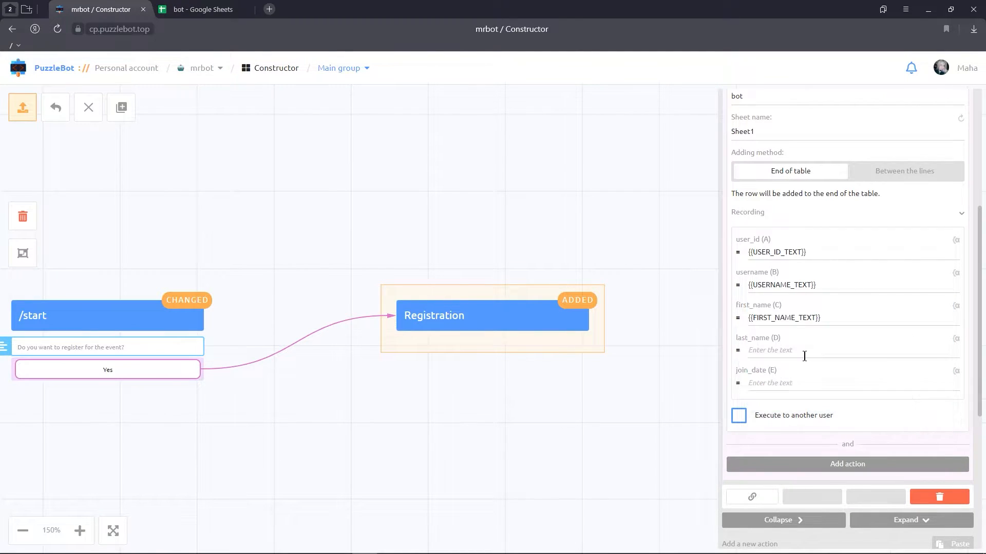
pyautogui.click(957, 340)
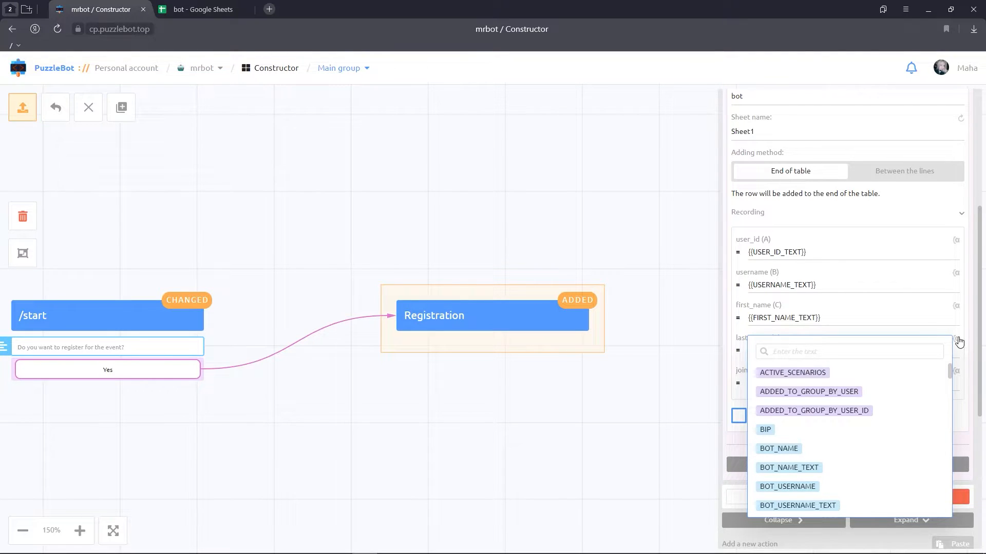
pyautogui.write('las')
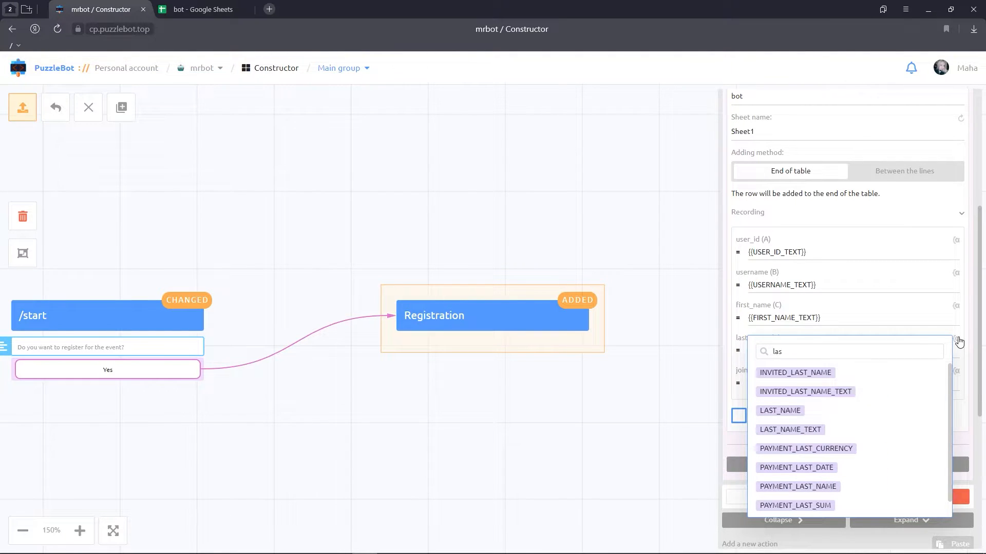
pyautogui.click(817, 434)
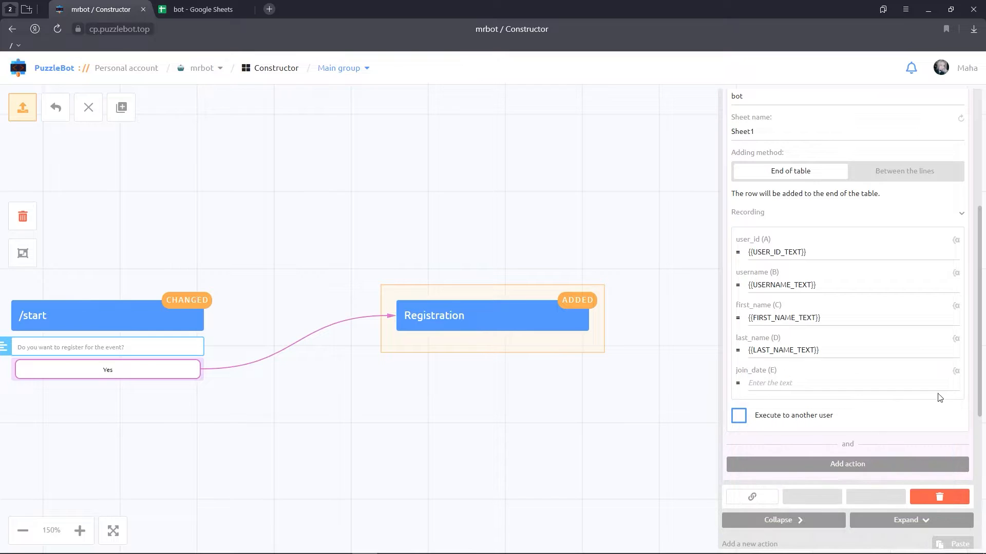
# - Map the join_date column of the Create row action to the JOIN_DATE variable
pyautogui.click(957, 372)
pyautogui.write('j')
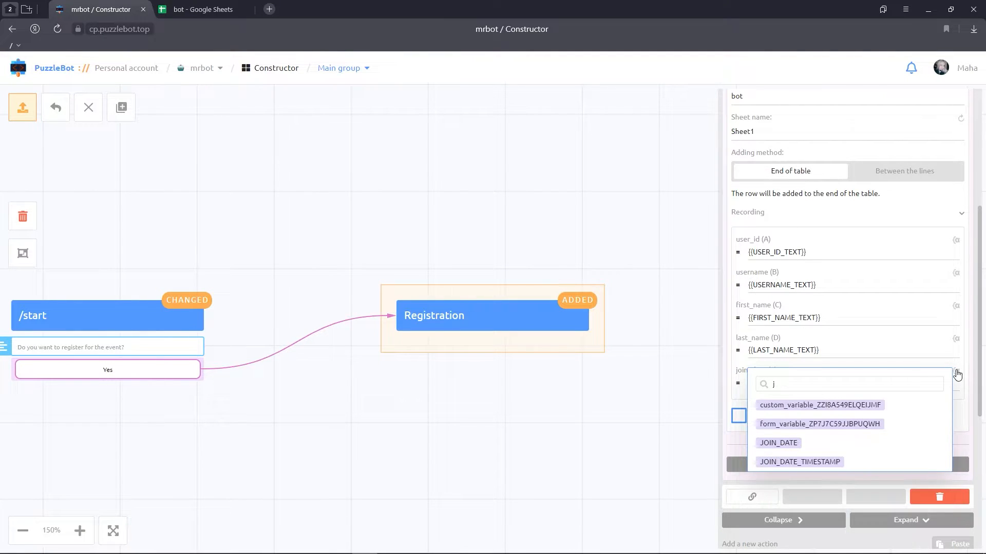
pyautogui.write('oi')
pyautogui.click(793, 405)
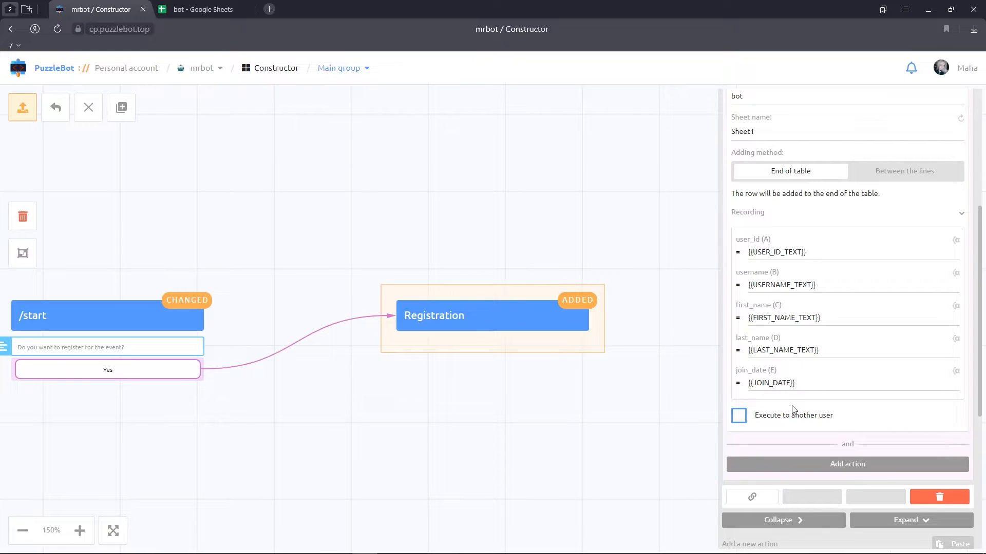
# - Add the text "You have successfully registered for the event!" to the Registration command and close its settings
pyautogui.scroll(-3, 794, 409)
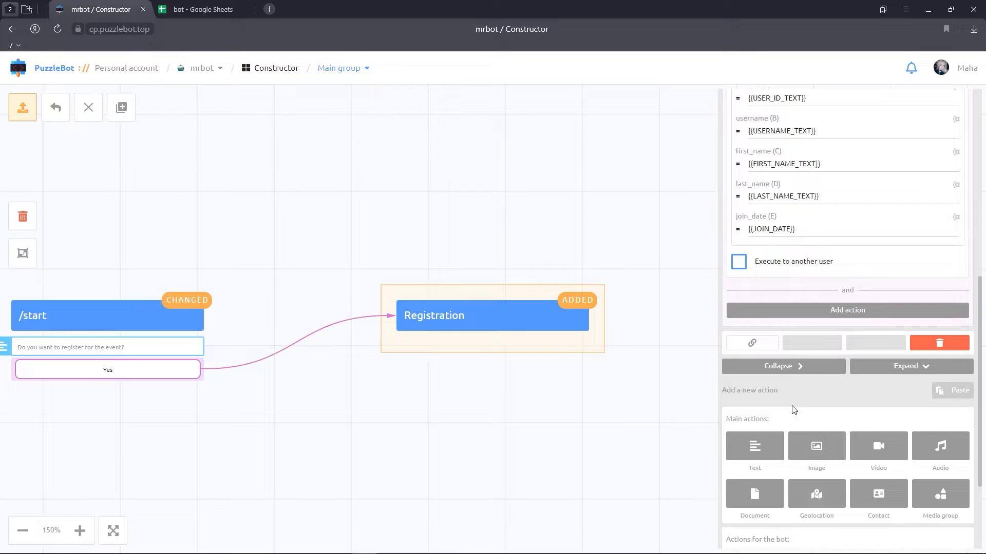
pyautogui.click(754, 445)
pyautogui.click(751, 432)
pyautogui.write('You have suc')
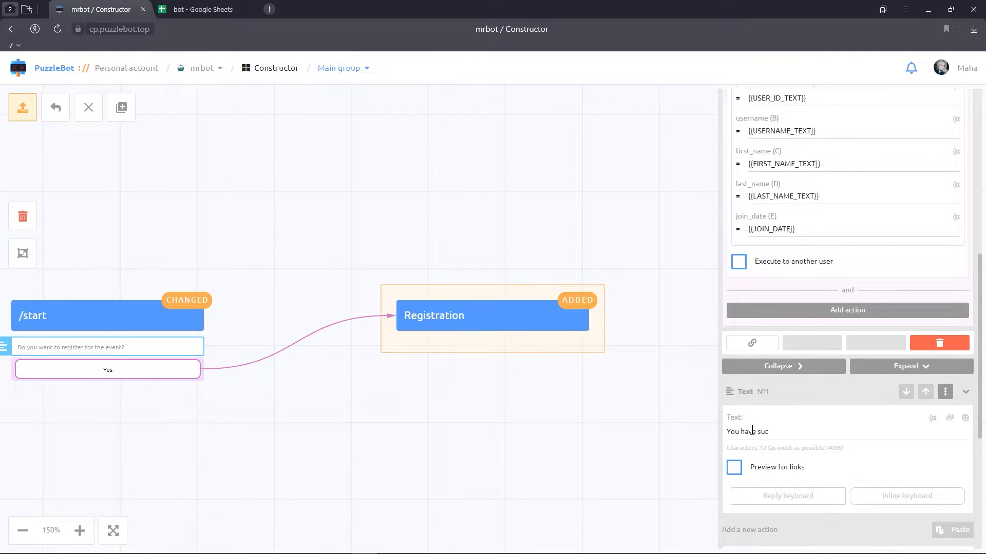
pyautogui.write('cessfully registered for the event')
pyautogui.scroll(8, 752, 430)
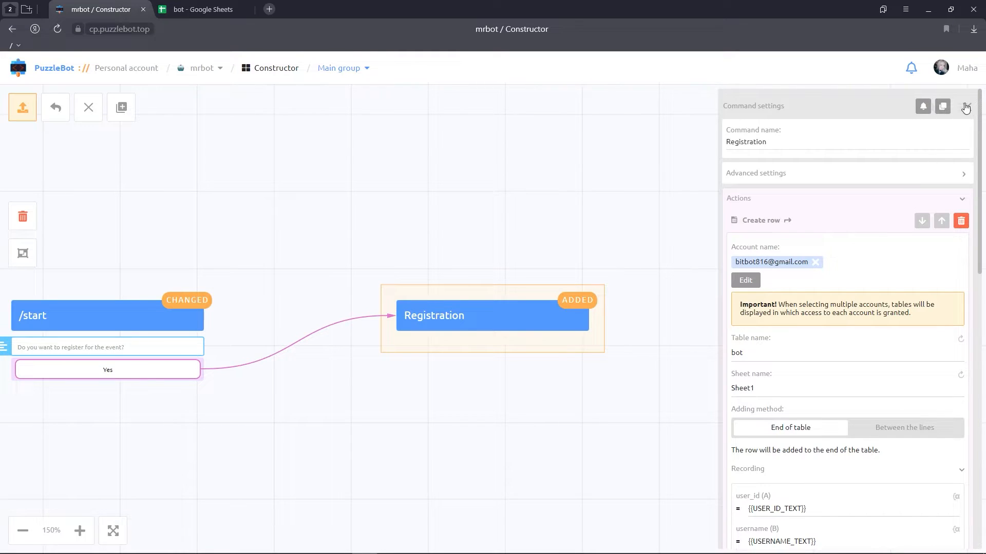
pyautogui.click(966, 107)
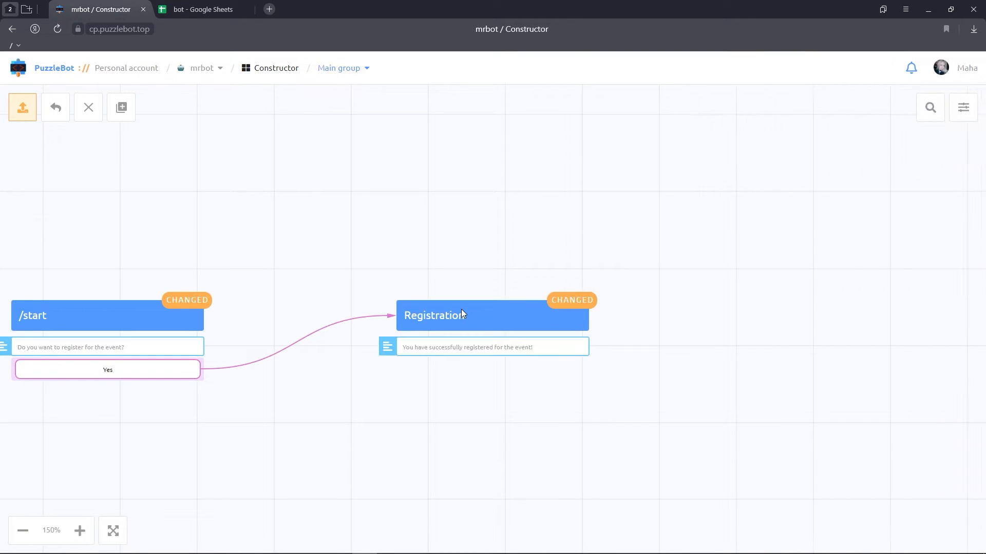
# - Save the pending changes to the /start and Registration commands in the constructor
pyautogui.moveTo(371, 250); pyautogui.dragTo(497, 242)
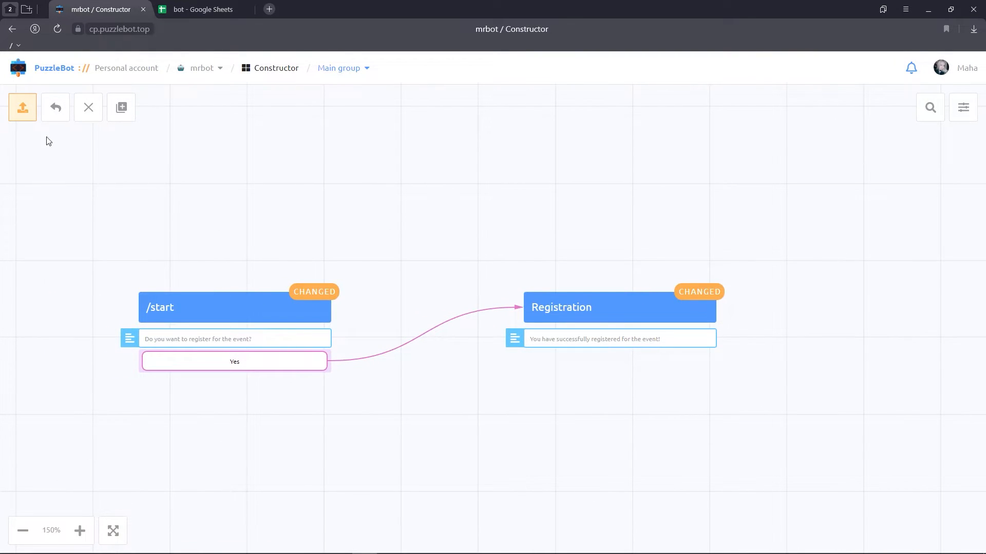
pyautogui.click(25, 107)
pyautogui.click(424, 325)
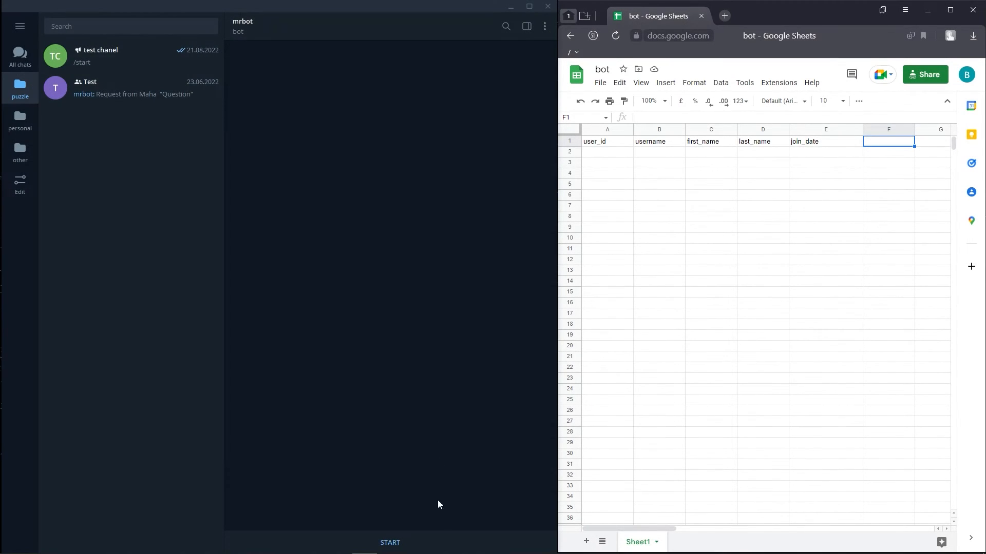
# - Test the registration in the mrbot Telegram chat by starting the bot and answering Yes
pyautogui.click(441, 543)
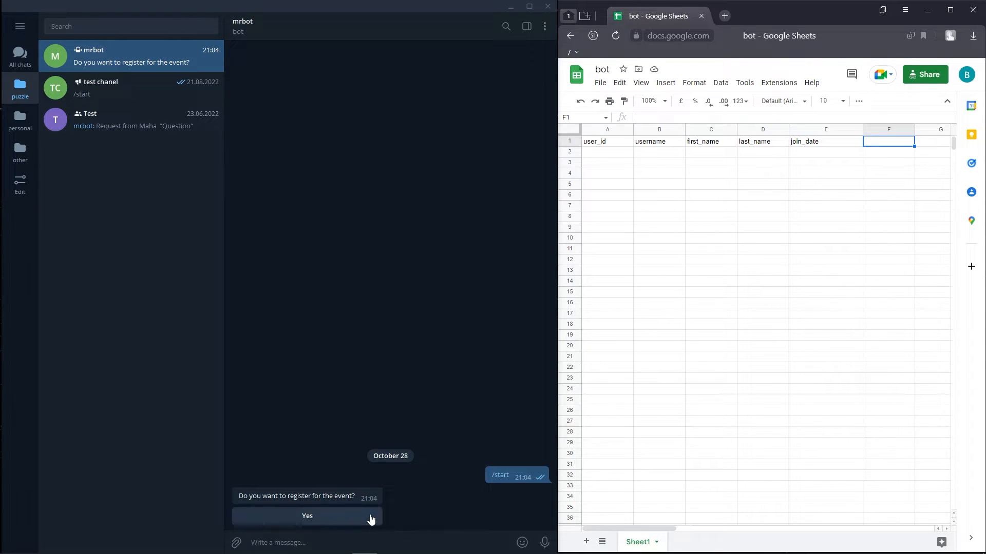
pyautogui.click(372, 518)
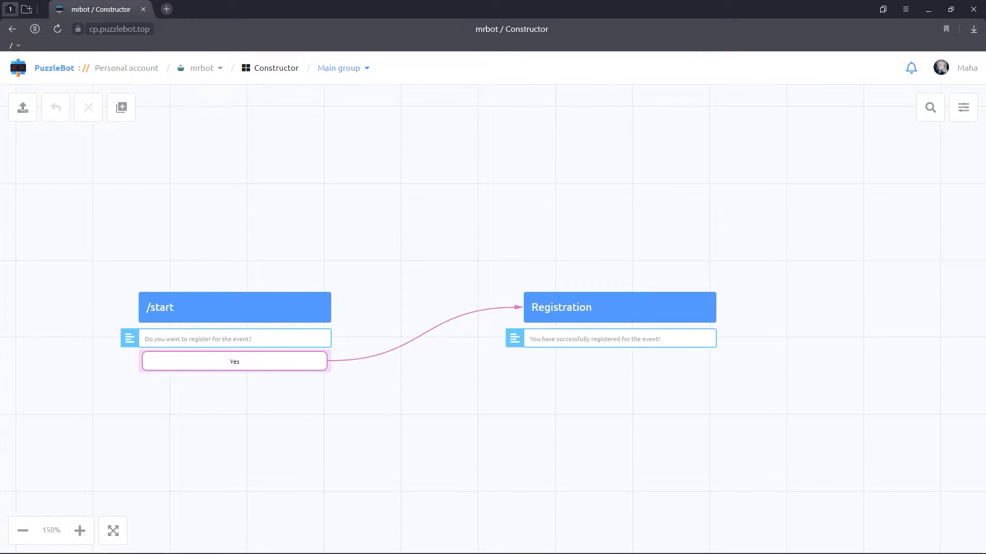
# - Back in PuzzleBot's constructor, create a command named "I have a registration" with the text "You are already registered."
pyautogui.click(126, 105)
pyautogui.click(137, 154)
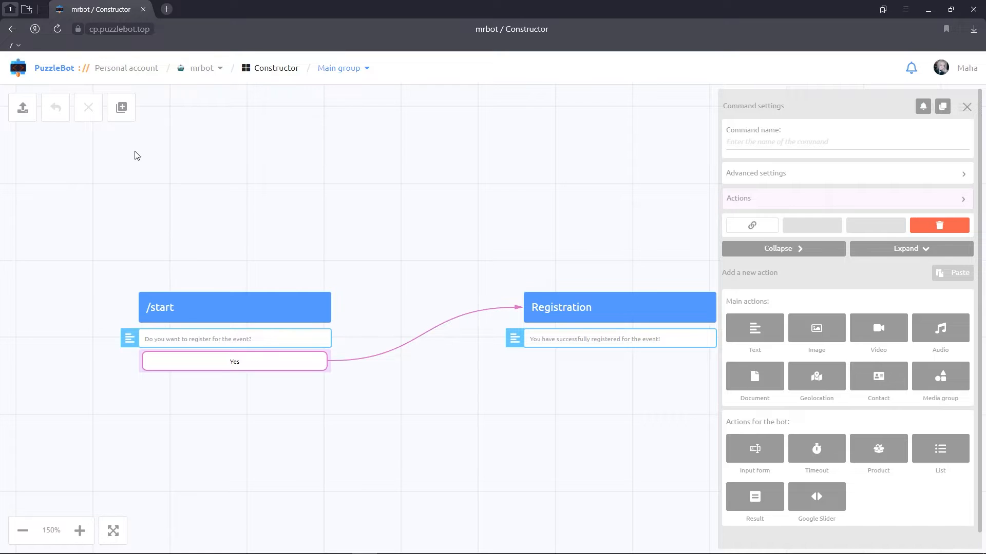
pyautogui.write('I have a registration')
pyautogui.click(750, 328)
pyautogui.click(752, 317)
pyautogui.write('You')
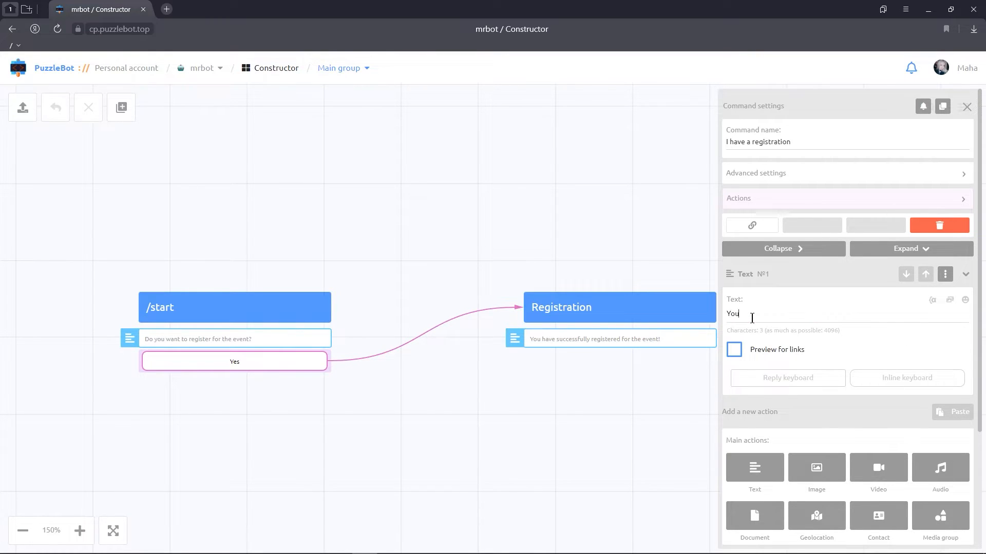
pyautogui.write(' are already registered.')
pyautogui.click(966, 107)
# - Arrange the canvas so the "I have a registration" block sits below the Registration block, with free space beside /start
pyautogui.moveTo(440, 324); pyautogui.dragTo(278, 383)
pyautogui.moveTo(332, 288); pyautogui.dragTo(484, 256)
pyautogui.moveTo(355, 362); pyautogui.dragTo(459, 335)
pyautogui.moveTo(397, 171); pyautogui.dragTo(642, 167)
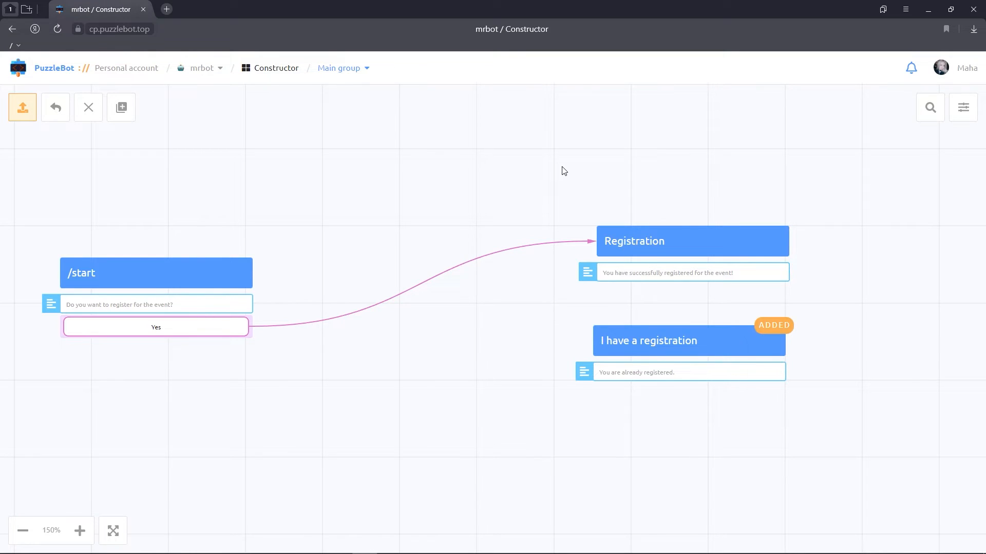
# - Create a simple condition named Condition and apply its type
pyautogui.click(121, 108)
pyautogui.click(158, 213)
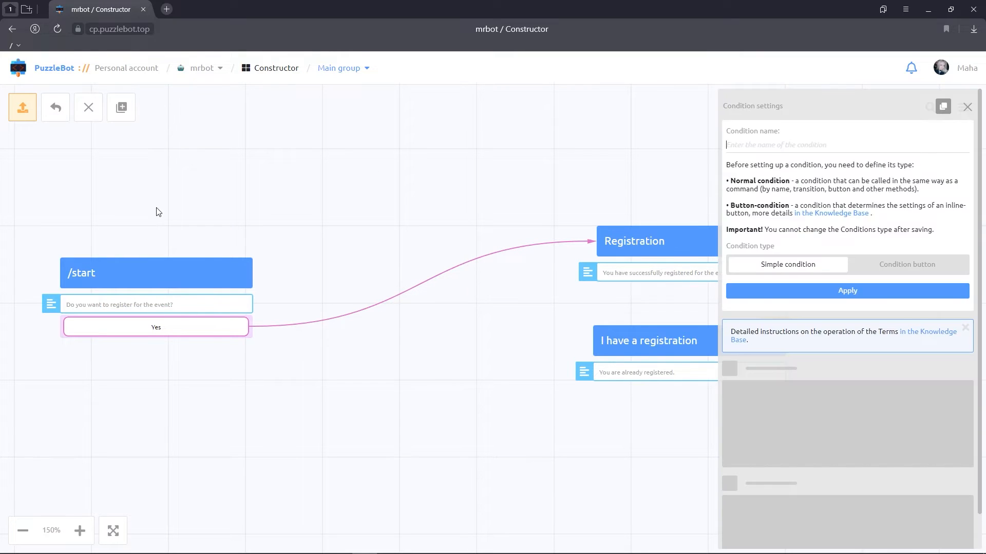
pyautogui.write('Condition')
pyautogui.click(761, 292)
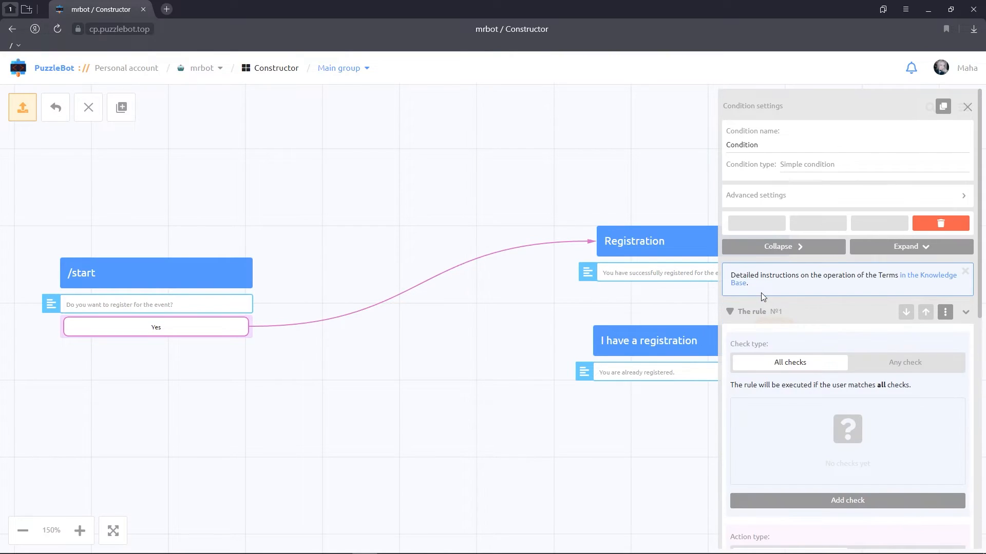
# - Add the Google Spreadsheets check Check string to the condition's first rule
pyautogui.scroll(-2, 777, 500)
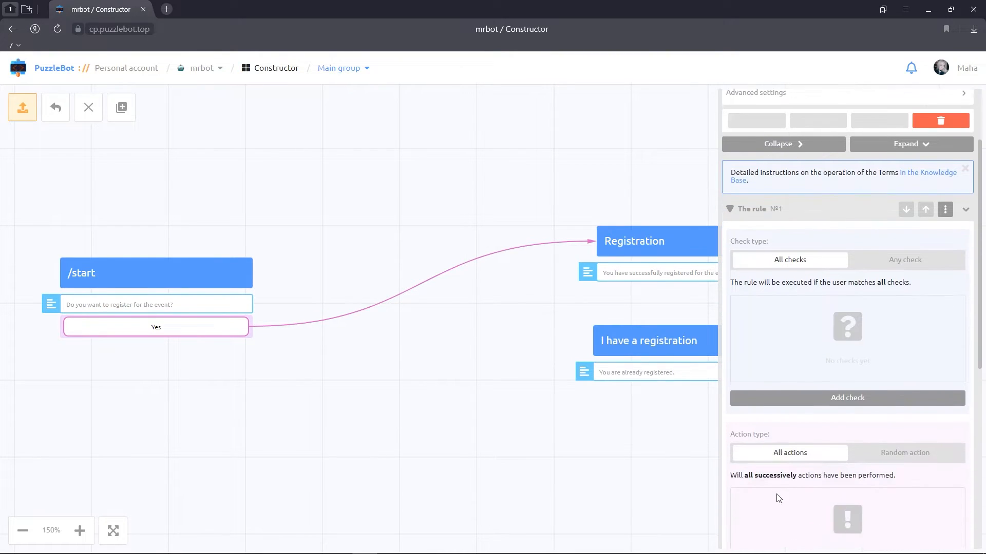
pyautogui.click(795, 395)
pyautogui.scroll(-5, 799, 389)
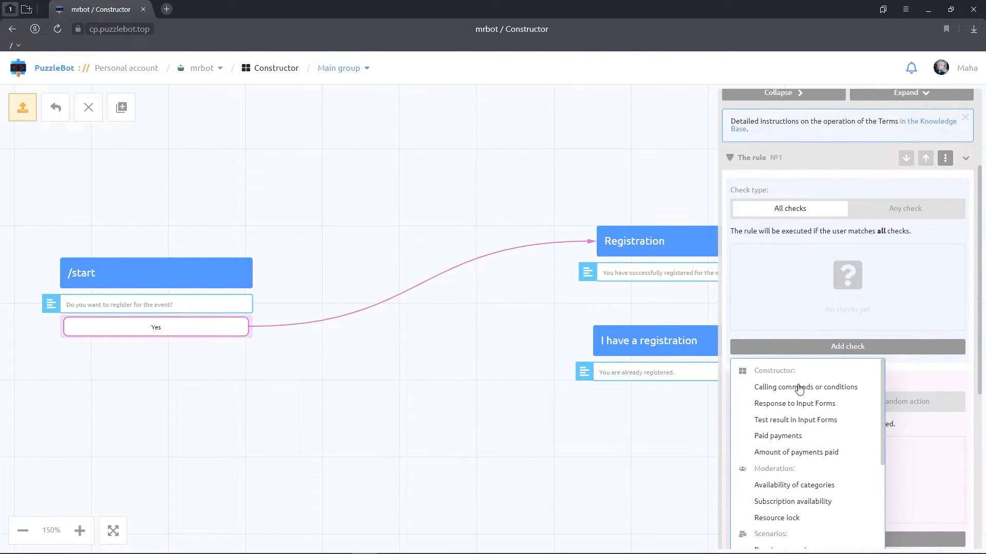
pyautogui.scroll(-2, 790, 413)
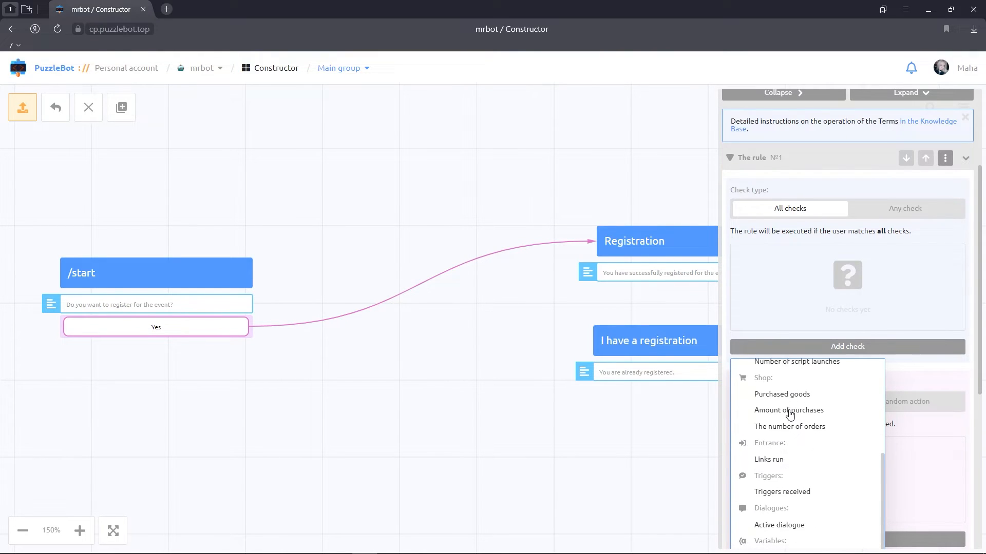
pyautogui.scroll(-2, 790, 412)
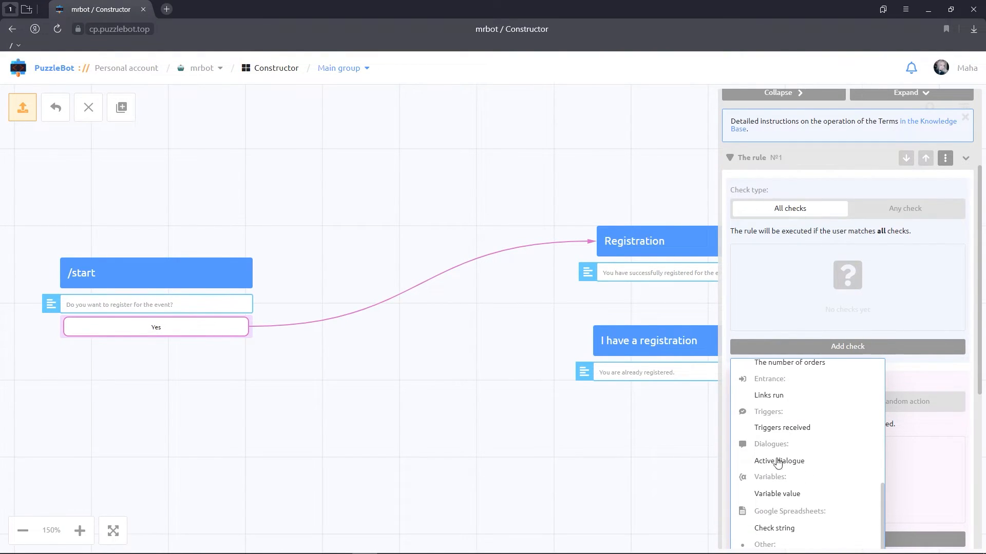
pyautogui.click(770, 529)
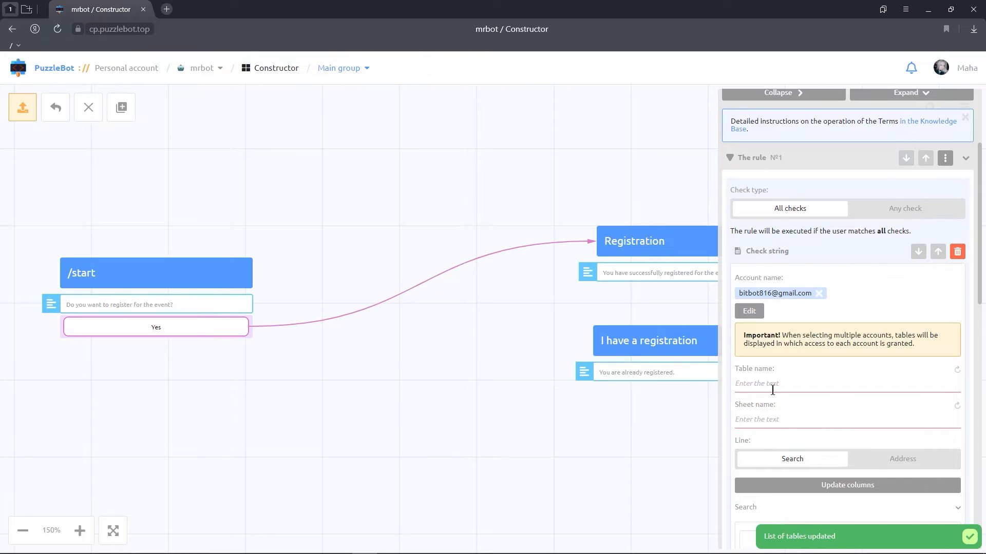
# - Set the Check string check's table to bot and its sheet to Sheet1
pyautogui.click(773, 389)
pyautogui.click(765, 403)
pyautogui.click(759, 420)
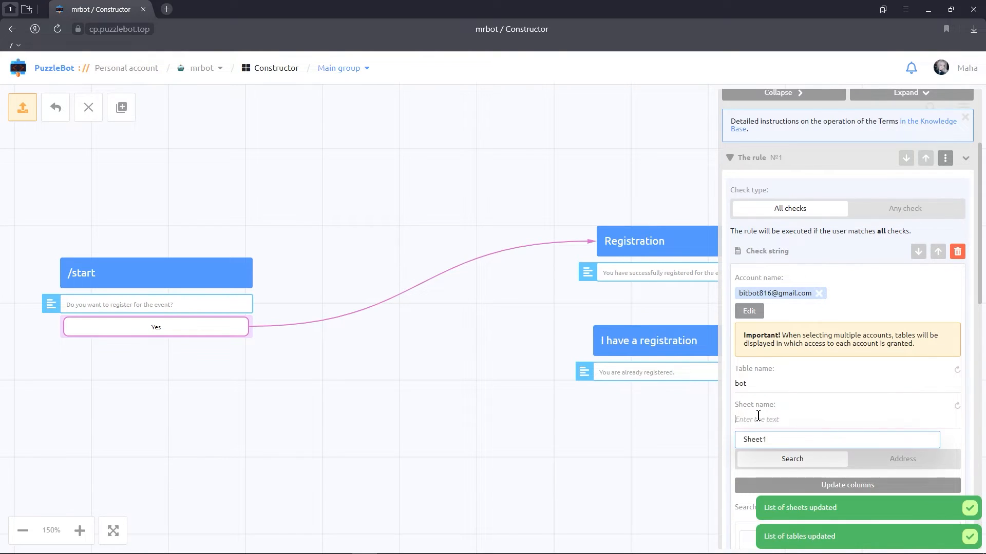
pyautogui.click(756, 441)
pyautogui.scroll(-4, 775, 416)
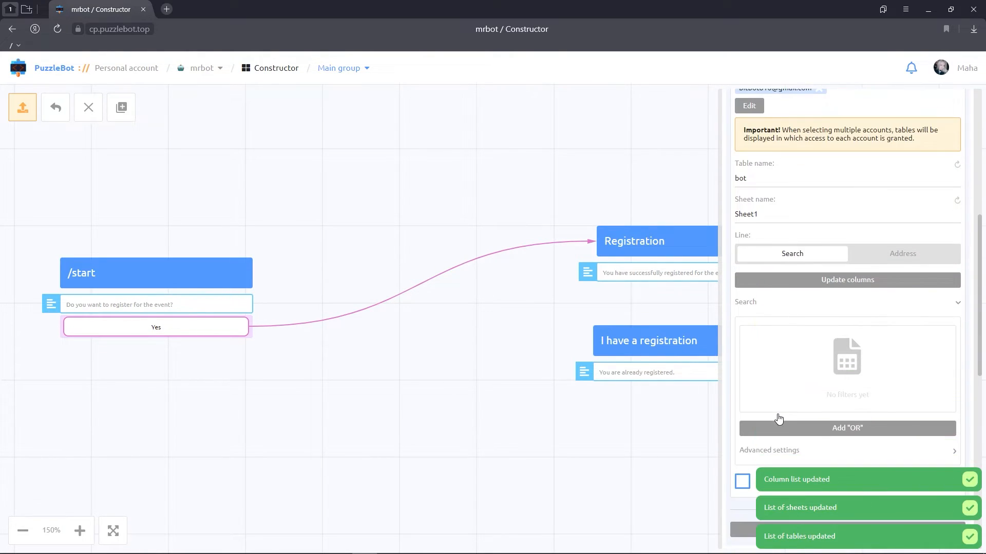
# - Add an OR search filter matching the user_id (A) column in Number format, equal to the USER_ID_TEXT variable
pyautogui.scroll(-1, 781, 416)
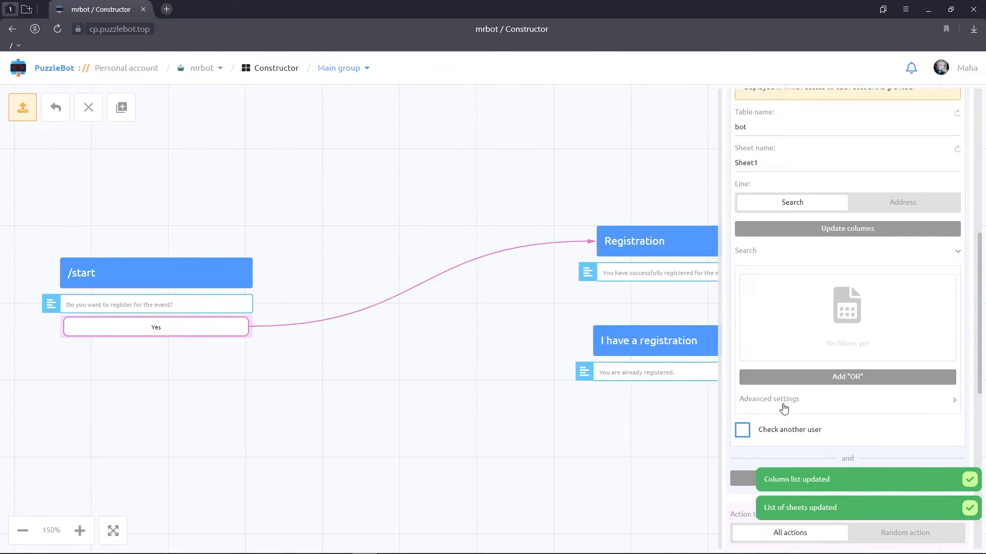
pyautogui.click(789, 381)
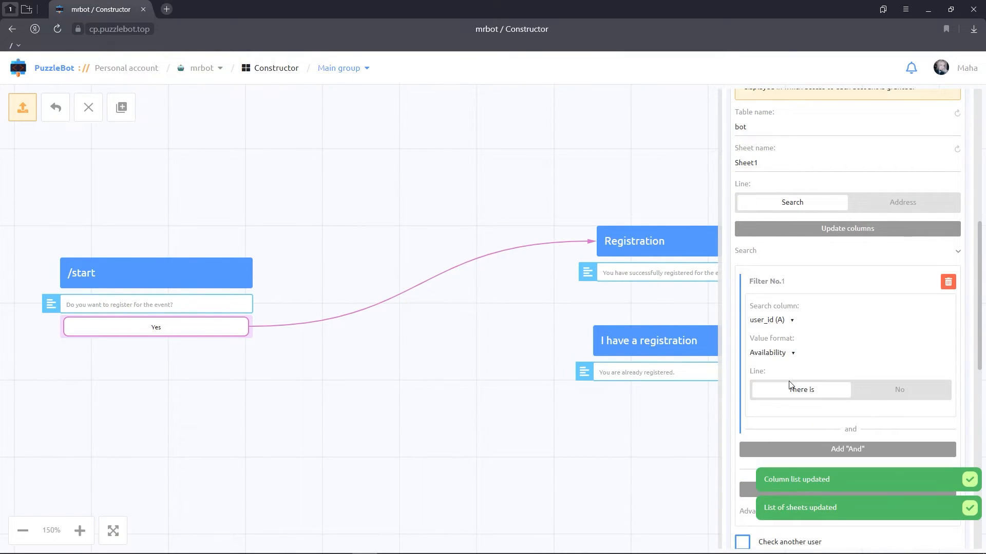
pyautogui.click(793, 359)
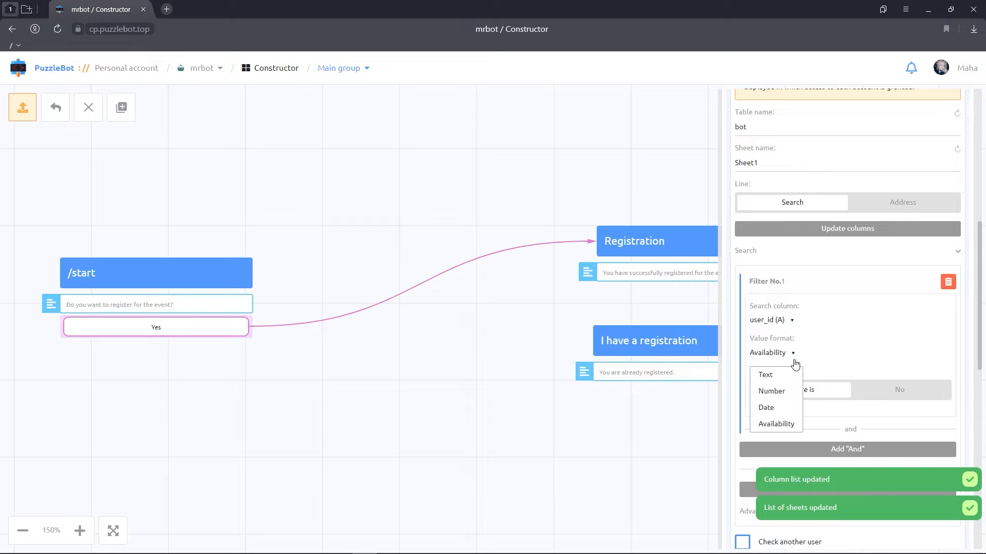
pyautogui.click(776, 392)
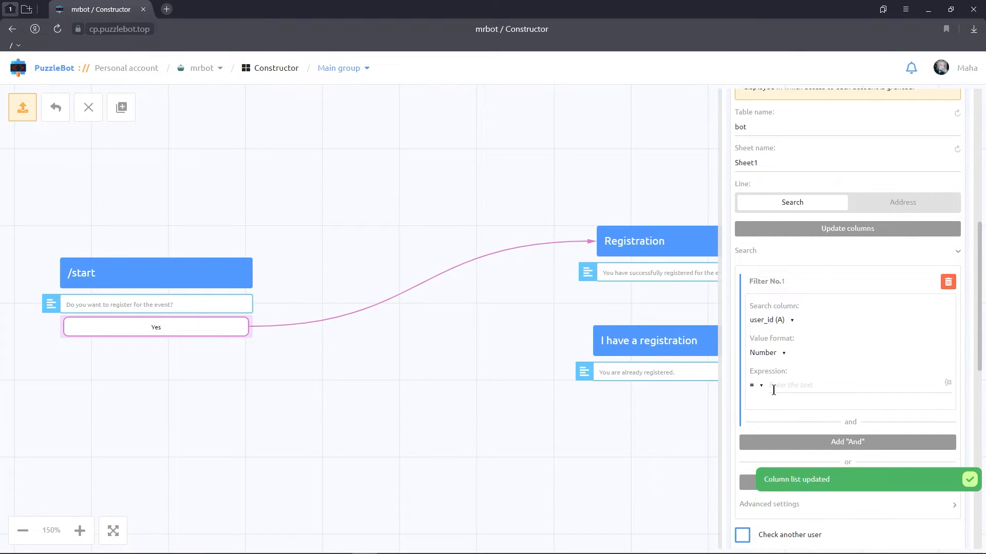
pyautogui.click(947, 384)
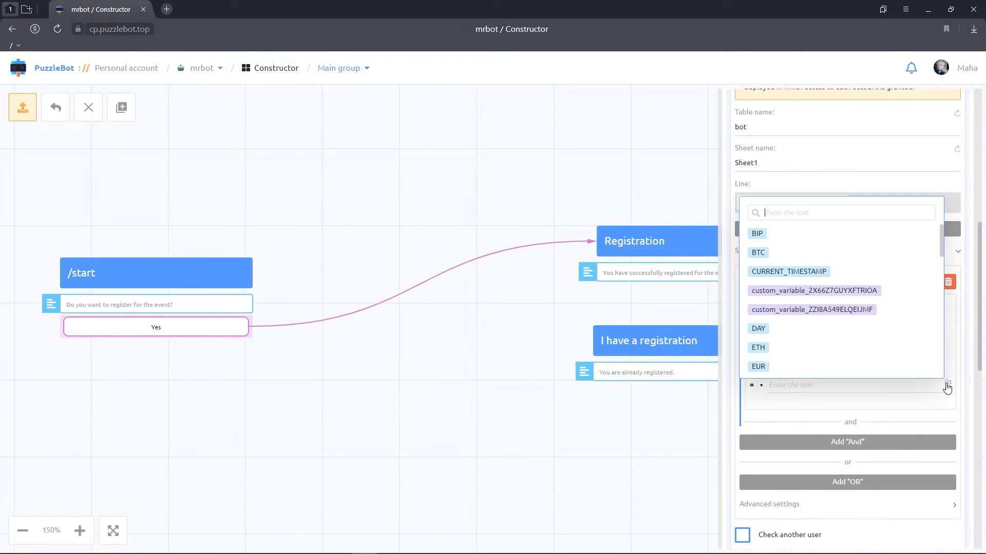
pyautogui.write('user')
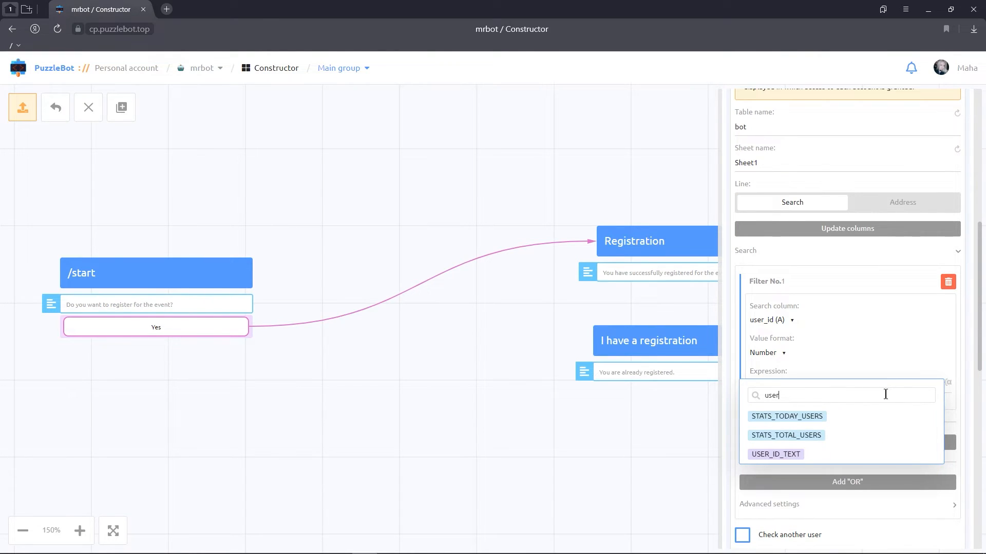
pyautogui.click(795, 453)
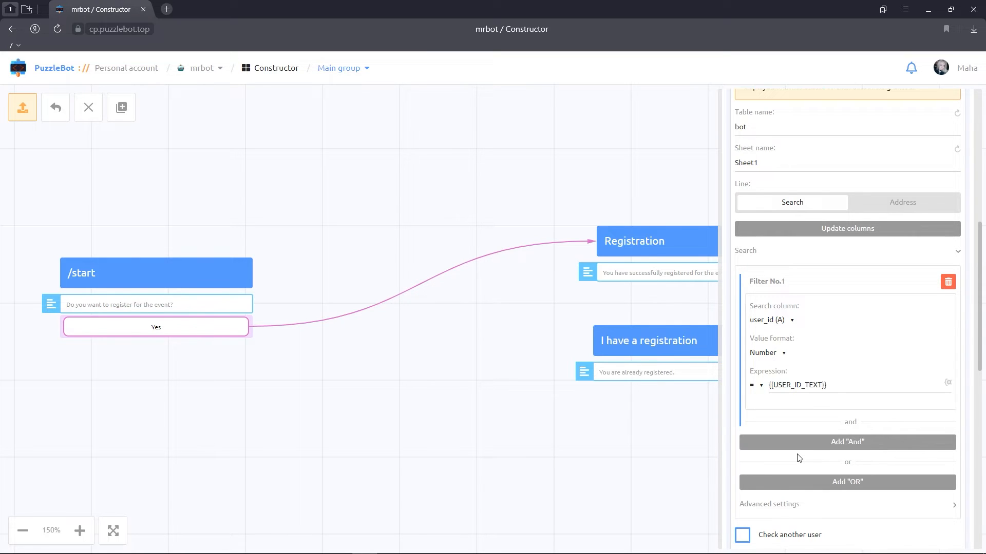
# - Add a Send command or condition action to the first rule that runs the "I have a registration" command
pyautogui.scroll(-7, 798, 458)
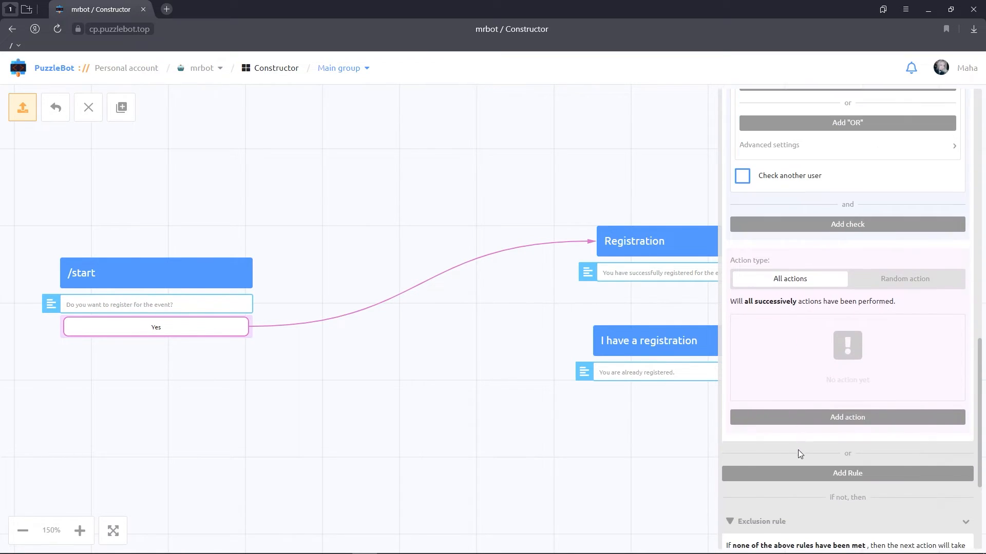
pyautogui.click(816, 425)
pyautogui.click(804, 456)
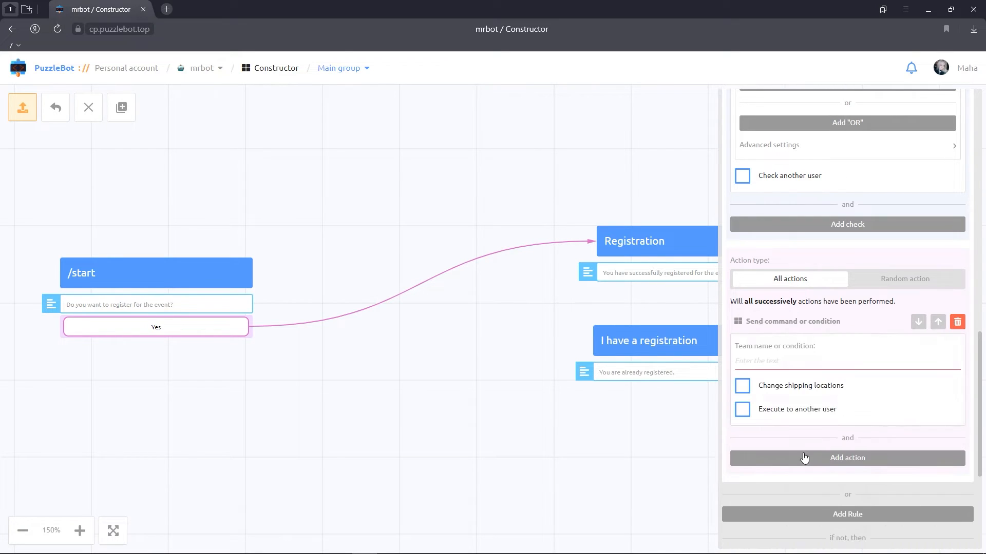
pyautogui.click(789, 361)
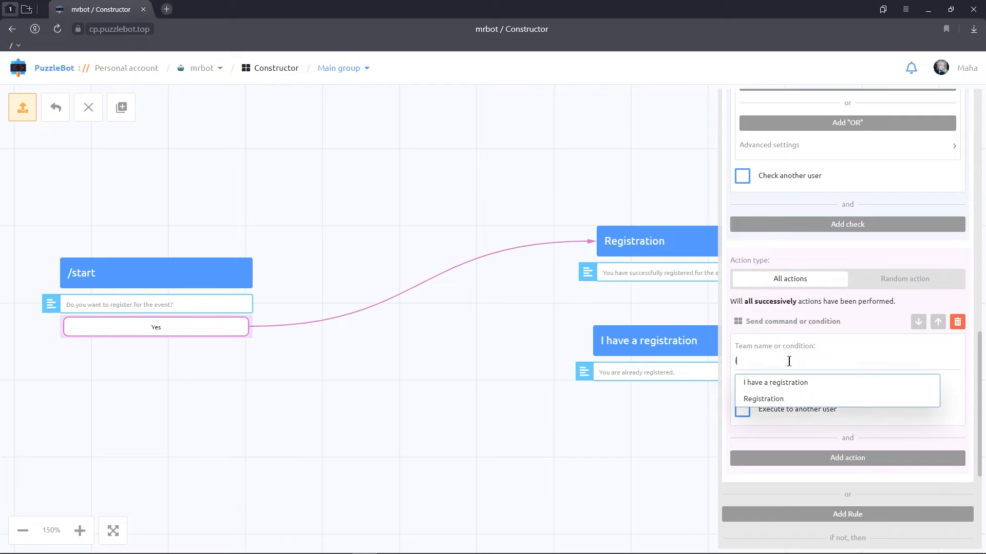
pyautogui.write('I hav')
pyautogui.click(814, 389)
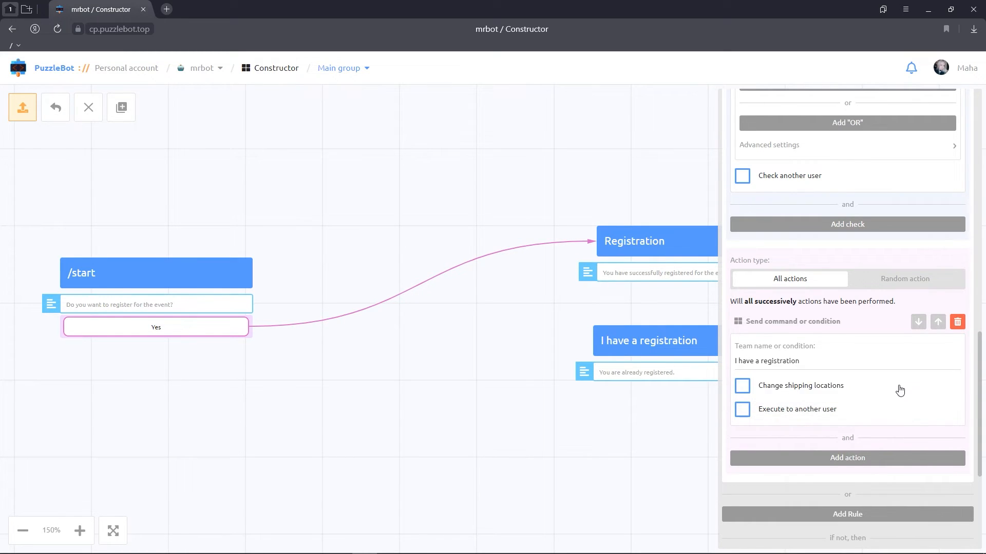
# - Replace the exclusion rule's No action with a Send command or condition action that runs the Registration command
pyautogui.scroll(-5, 899, 389)
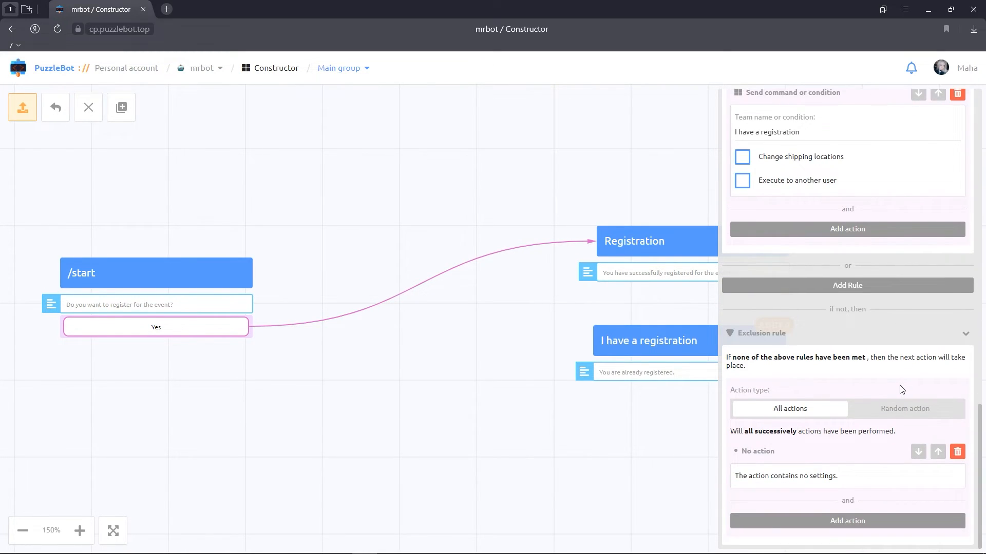
pyautogui.click(957, 451)
pyautogui.scroll(-1, 902, 489)
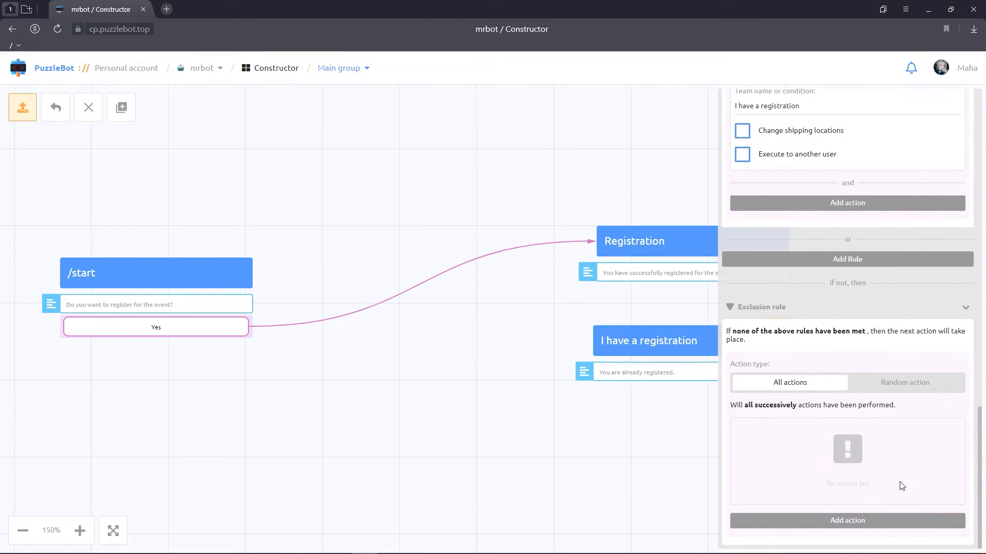
pyautogui.click(868, 520)
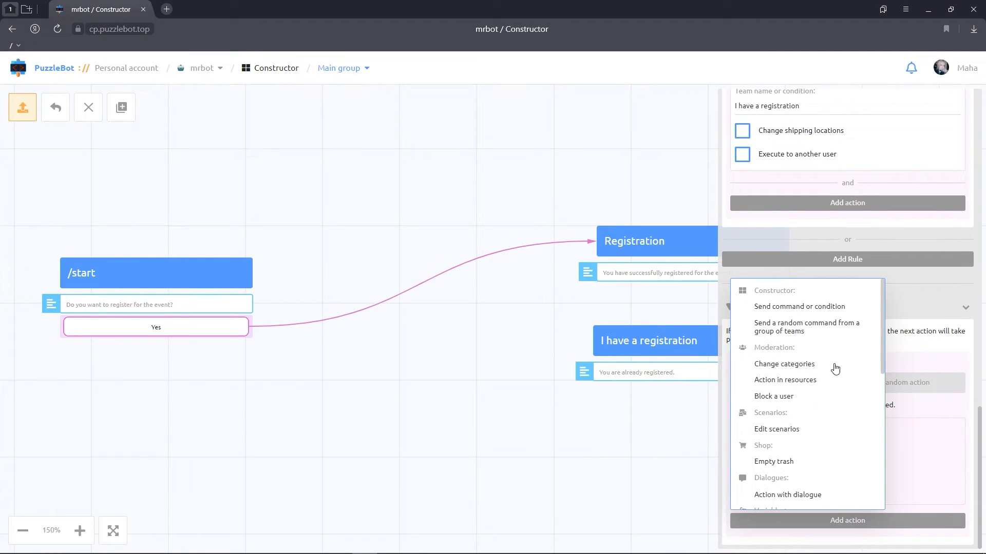
pyautogui.click(832, 308)
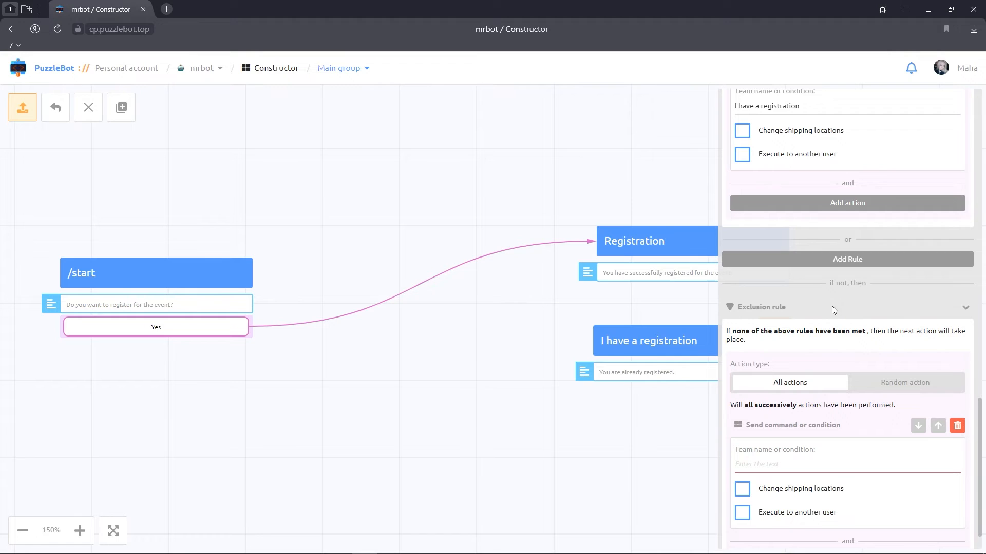
pyautogui.click(780, 466)
pyautogui.write('reg')
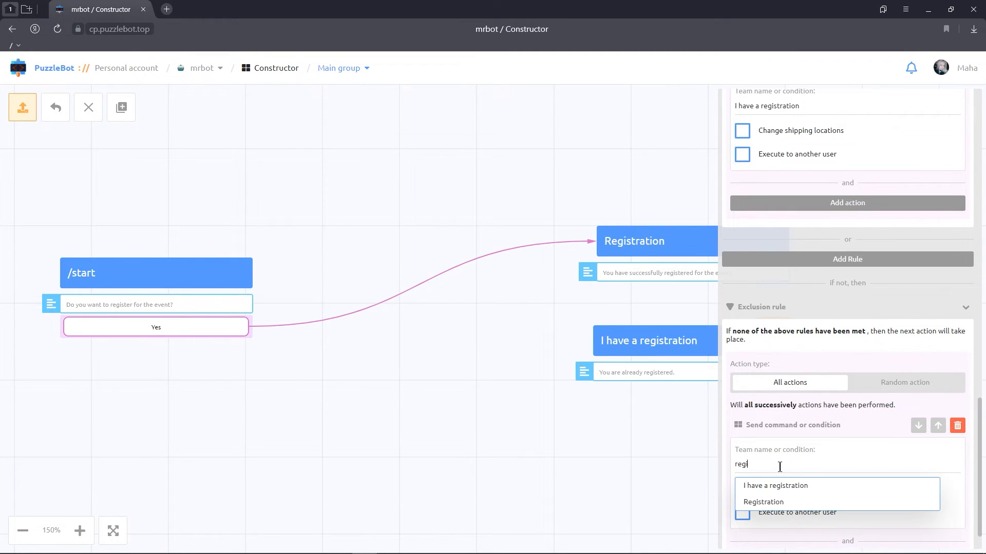
pyautogui.click(772, 501)
# - Close the condition's settings and place the Condition block between /start and the "I have a registration" block
pyautogui.scroll(5, 840, 431)
pyautogui.scroll(4, 840, 431)
pyautogui.click(966, 106)
pyautogui.click(463, 311)
pyautogui.moveTo(459, 278); pyautogui.dragTo(396, 281)
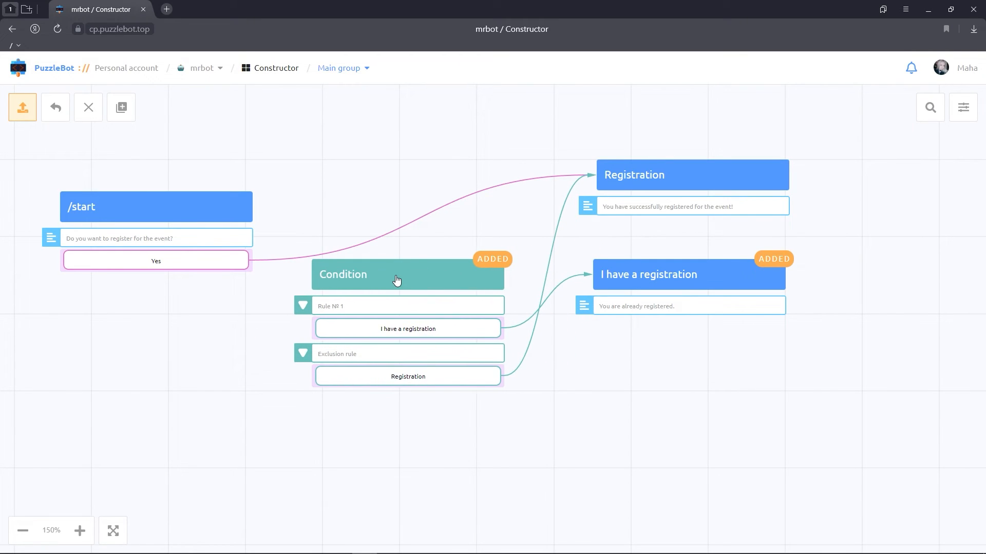
pyautogui.moveTo(599, 388); pyautogui.dragTo(693, 410)
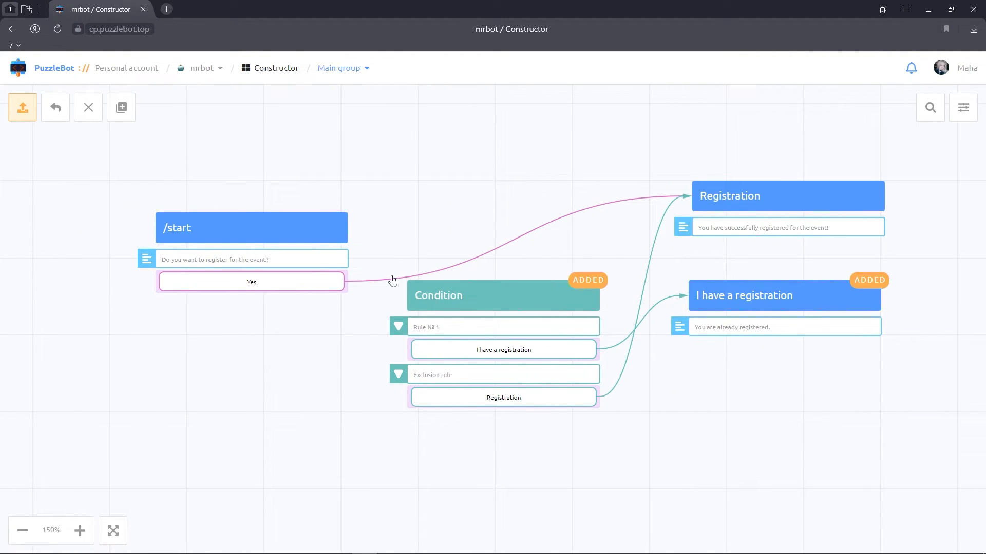
# - Redirect the Yes button of the /start command to the Condition block and close the command's settings
pyautogui.click(319, 237)
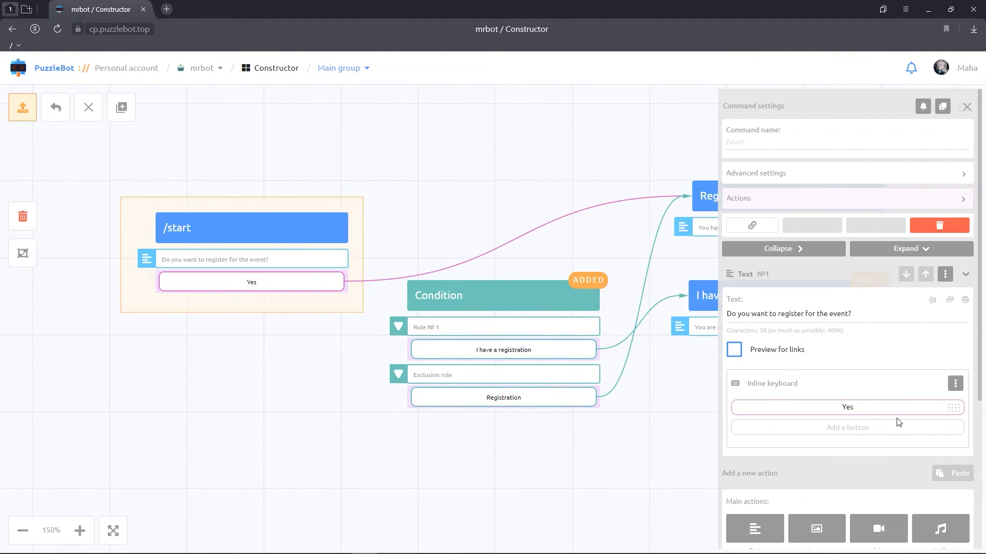
pyautogui.click(957, 409)
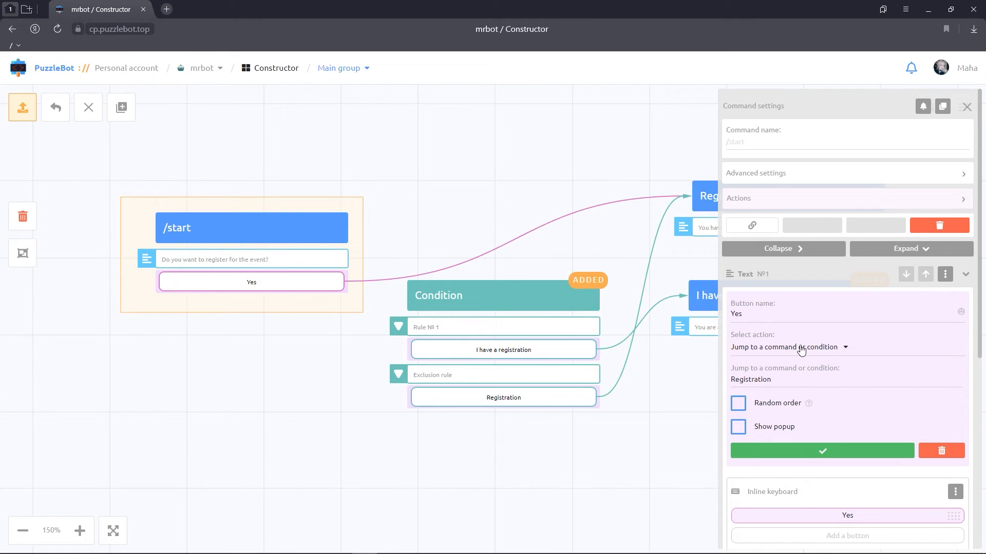
pyautogui.click(783, 382)
pyautogui.press('BackSpace')
pyautogui.press('BackSpace')
pyautogui.press('BackSpace')
pyautogui.press('BackSpace')
pyautogui.press('BackSpace')
pyautogui.press('BackSpace')
pyautogui.press('BackSpace')
pyautogui.press('BackSpace')
pyautogui.press('BackSpace')
pyautogui.press('BackSpace')
pyautogui.press('BackSpace')
pyautogui.press('BackSpace')
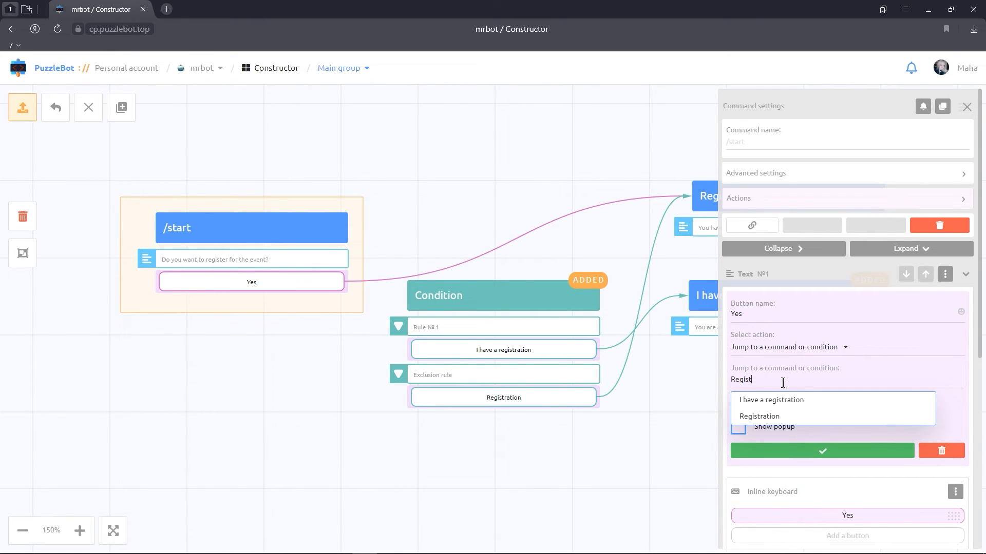
pyautogui.write('C')
pyautogui.click(774, 404)
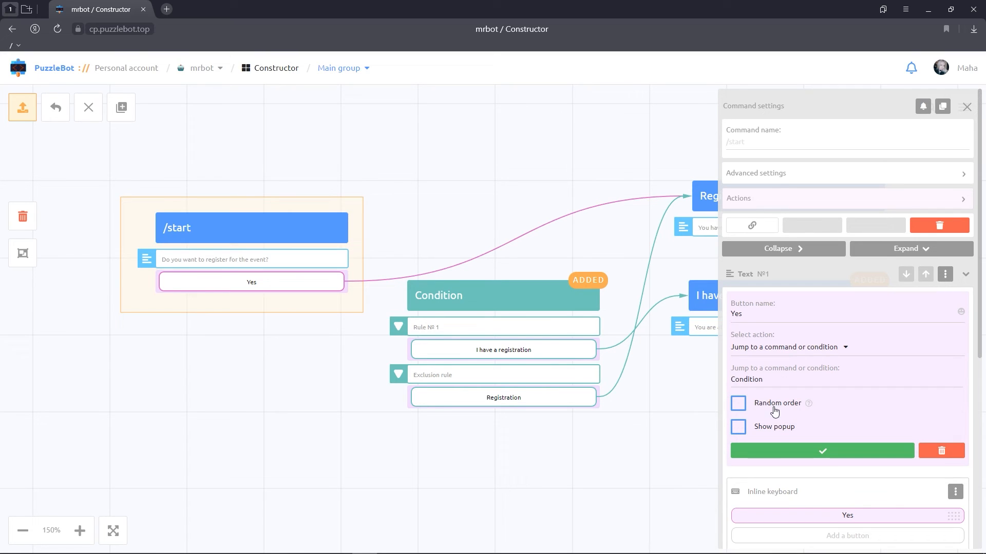
pyautogui.click(784, 449)
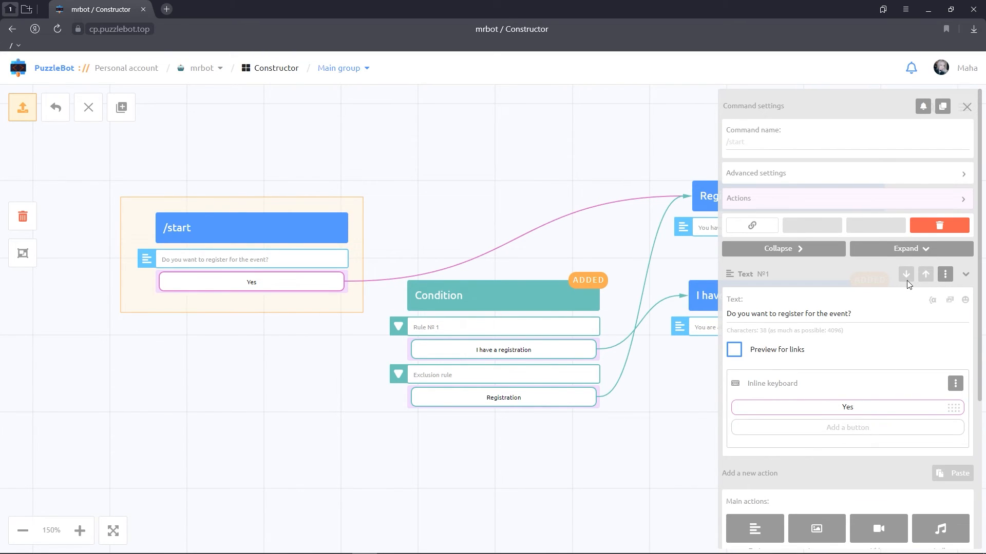
pyautogui.click(967, 107)
pyautogui.click(465, 310)
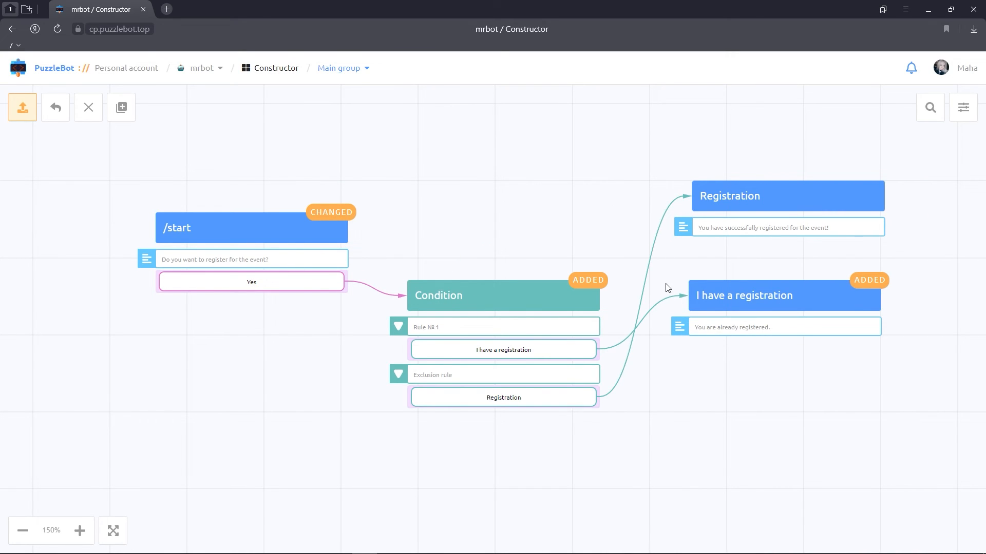
# - Publish the constructor changes and test mrbot in Telegram by sending /start and answering Yes
pyautogui.click(23, 107)
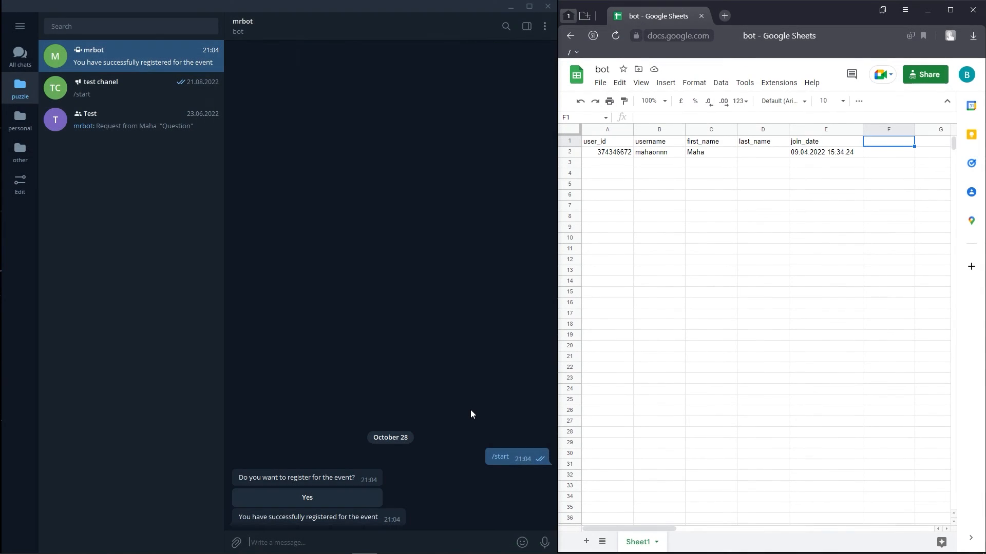
pyautogui.click(498, 457)
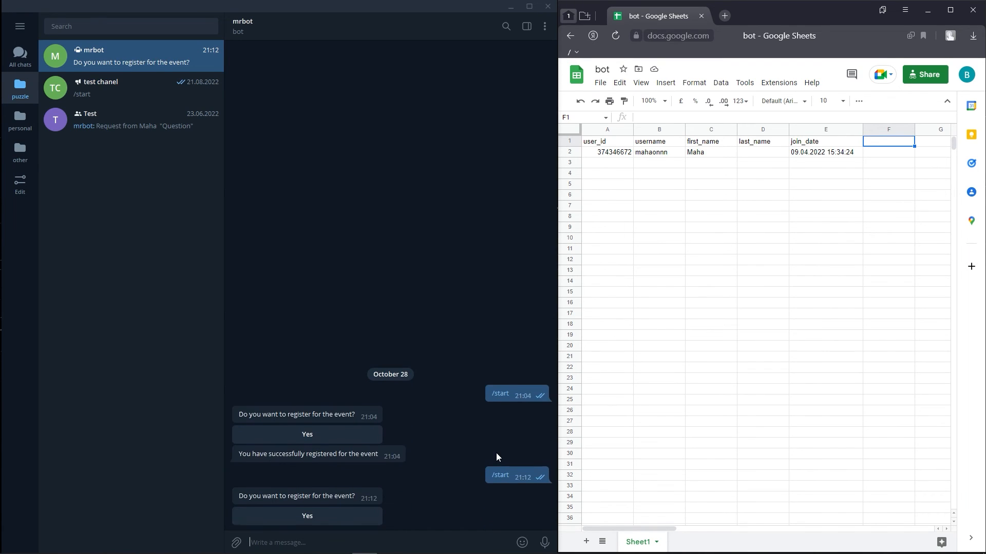
pyautogui.click(370, 517)
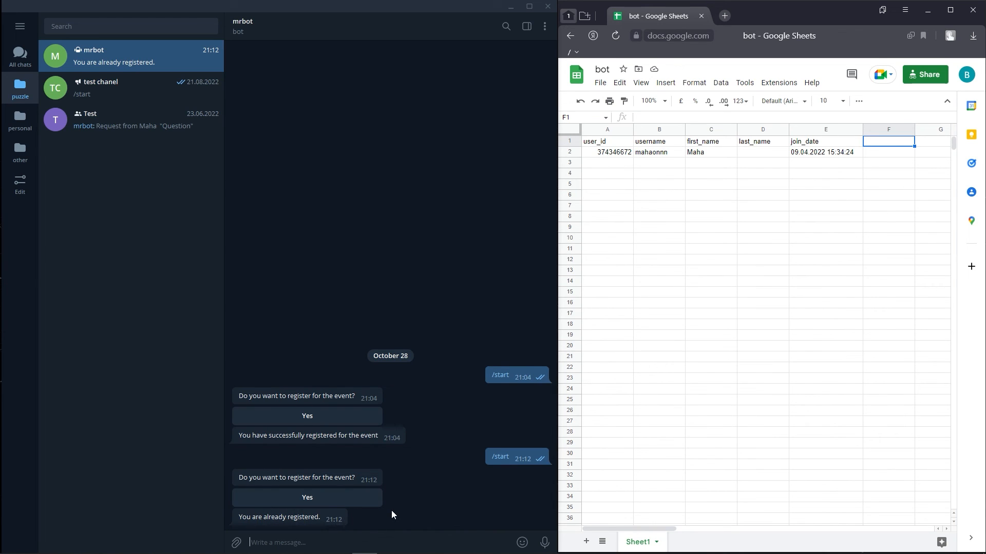
# - Clear the user's registration data from row 2 of Sheet1 and answer Yes again to mrbot's latest question in Telegram
pyautogui.click(842, 154)
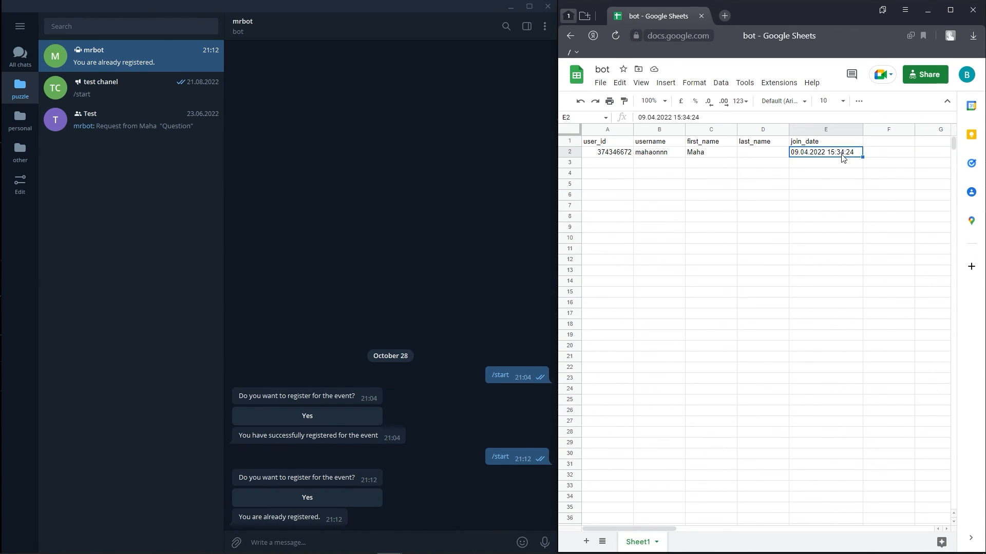
pyautogui.press('Delete')
pyautogui.click(704, 154)
pyautogui.press('Delete')
pyautogui.click(665, 154)
pyautogui.press('Delete')
pyautogui.click(614, 154)
pyautogui.press('Delete')
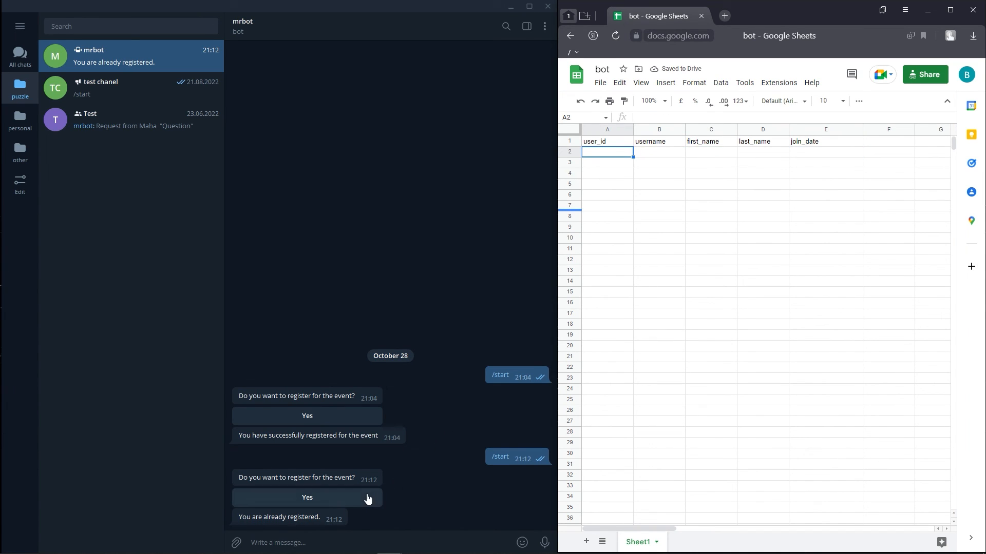
pyautogui.click(367, 497)
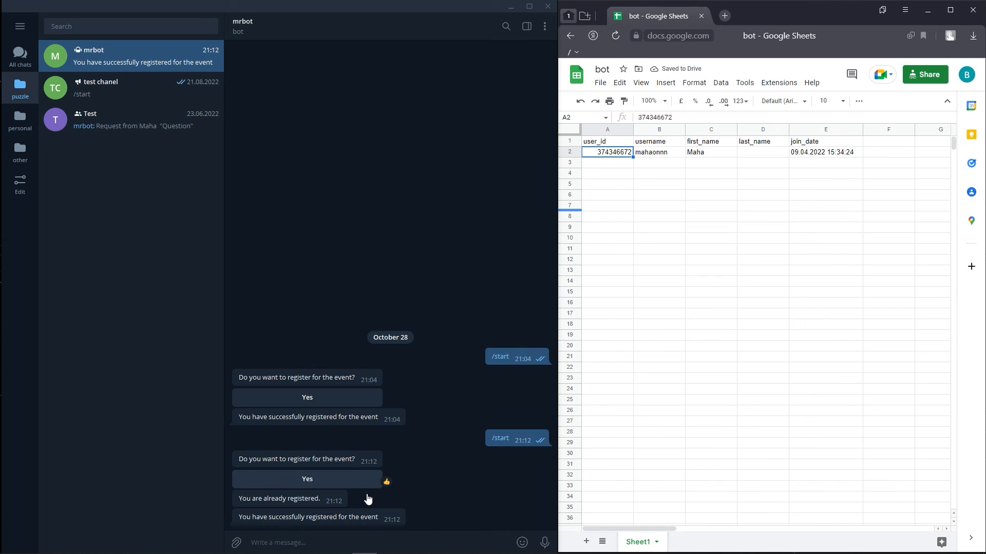